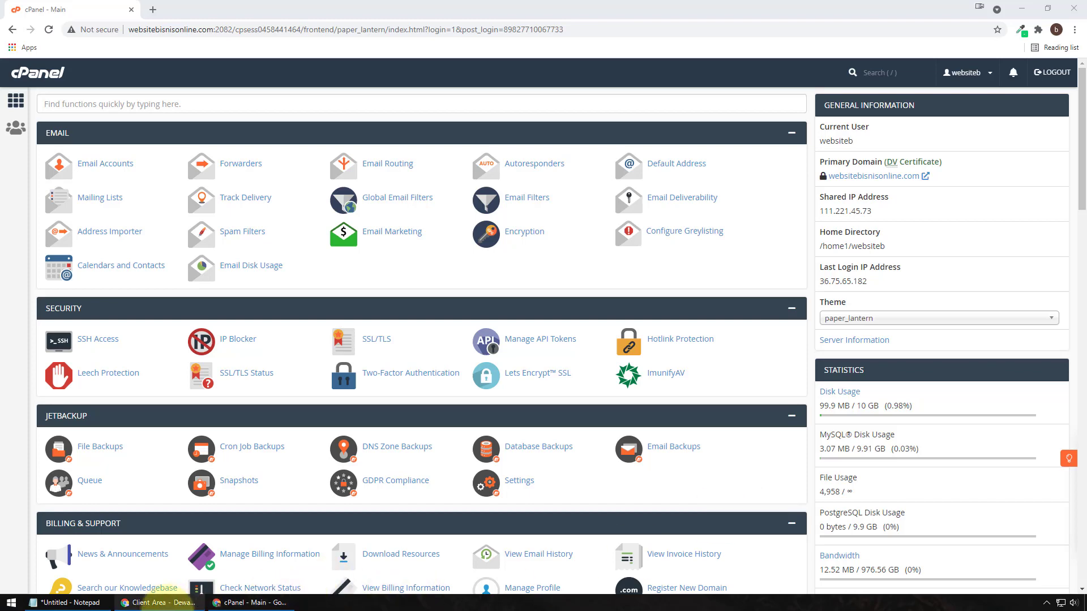
Step: Open the nameserver settings for kelasonline.web.id in the DewaBiz client area
left_click(154, 603)
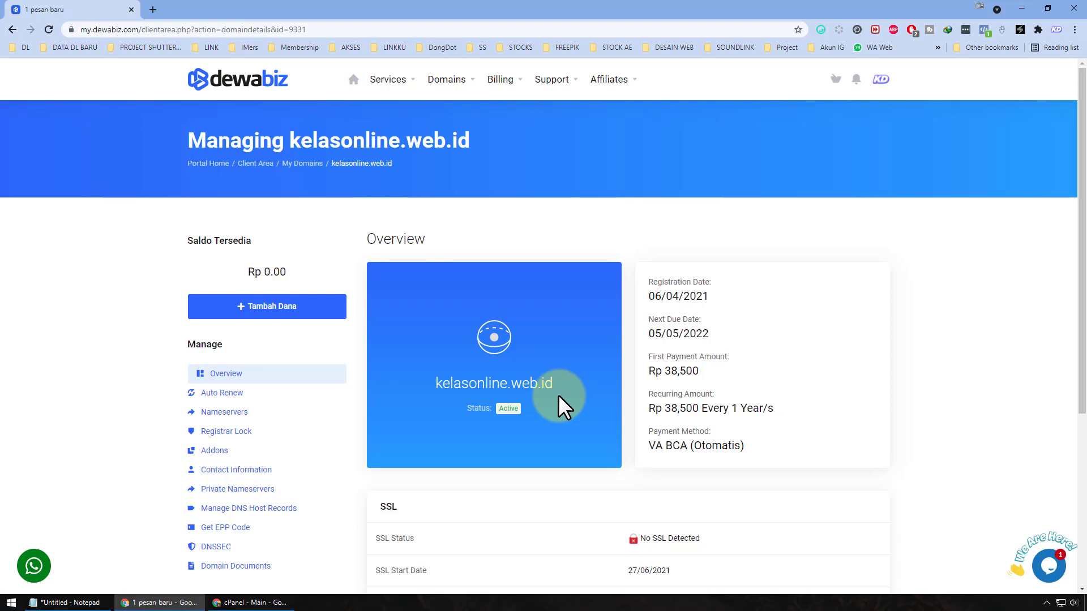
left_click(245, 412)
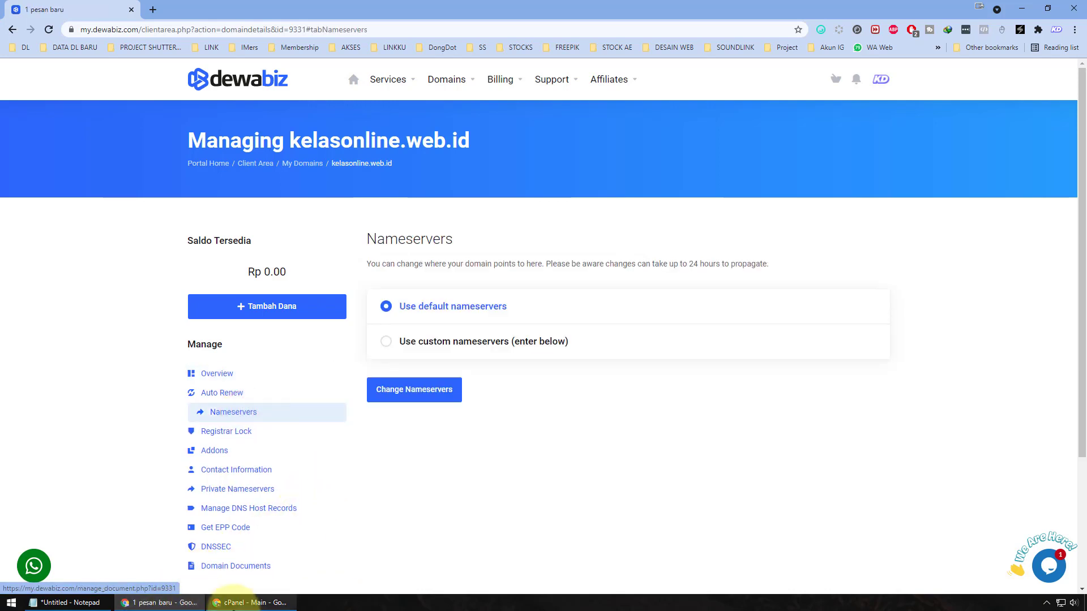
Step: Switch kelasonline.web.id to custom nameservers and set Nameserver 1 to ns3.gapurahoster.co.id
left_click(245, 604)
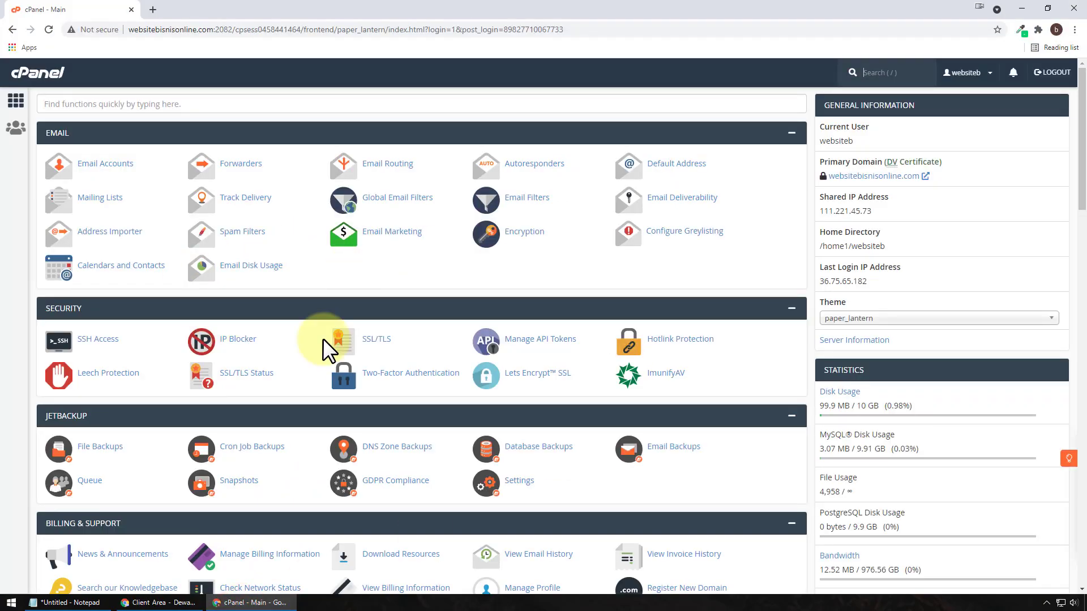
left_click(71, 603)
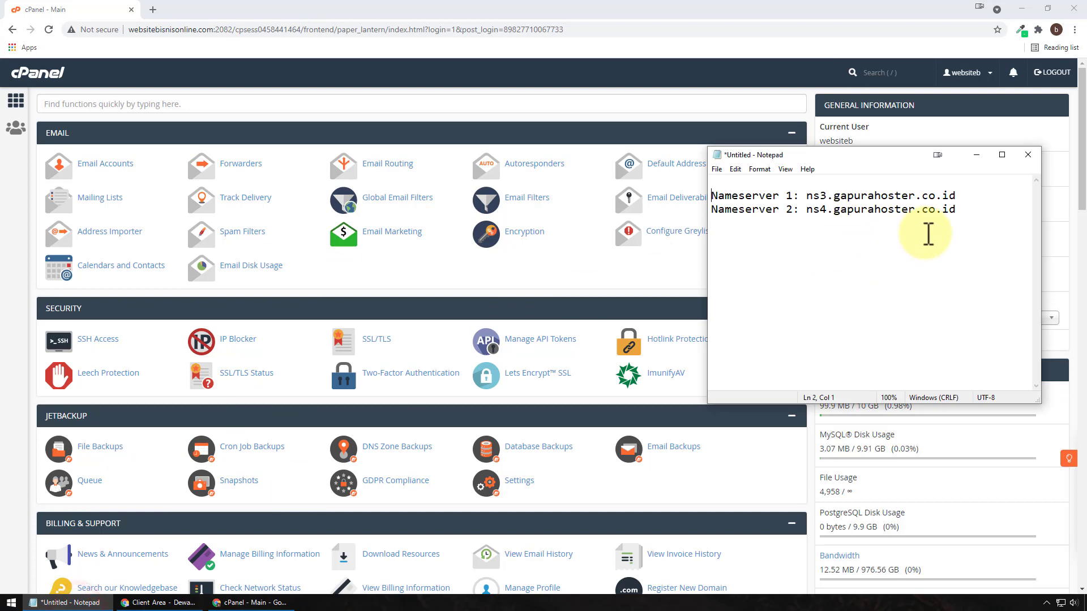
left_click_drag(806, 196, 956, 195)
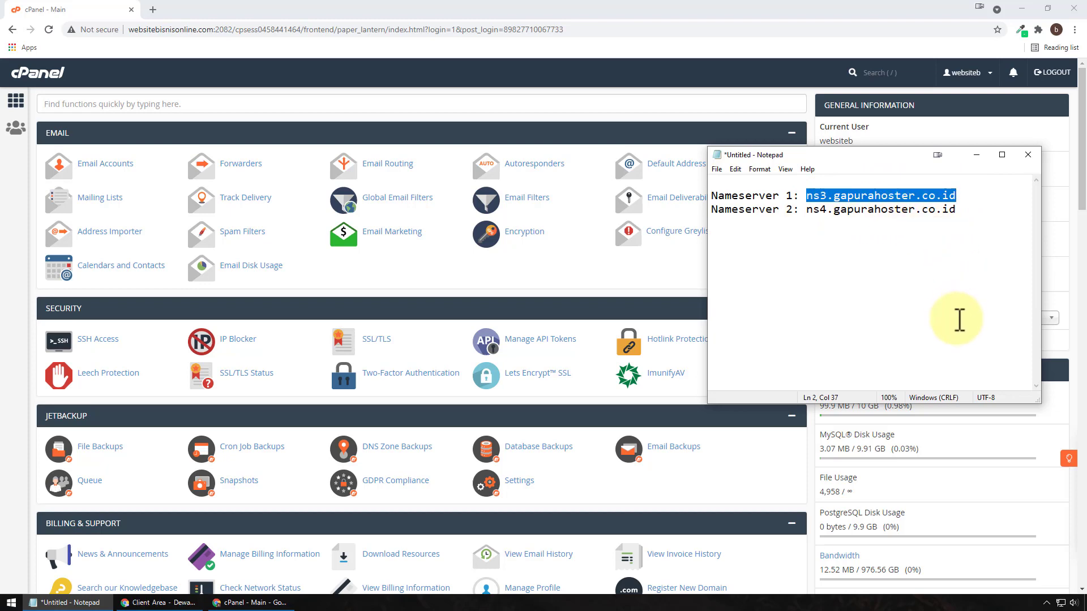
right_click(937, 200)
left_click(965, 236)
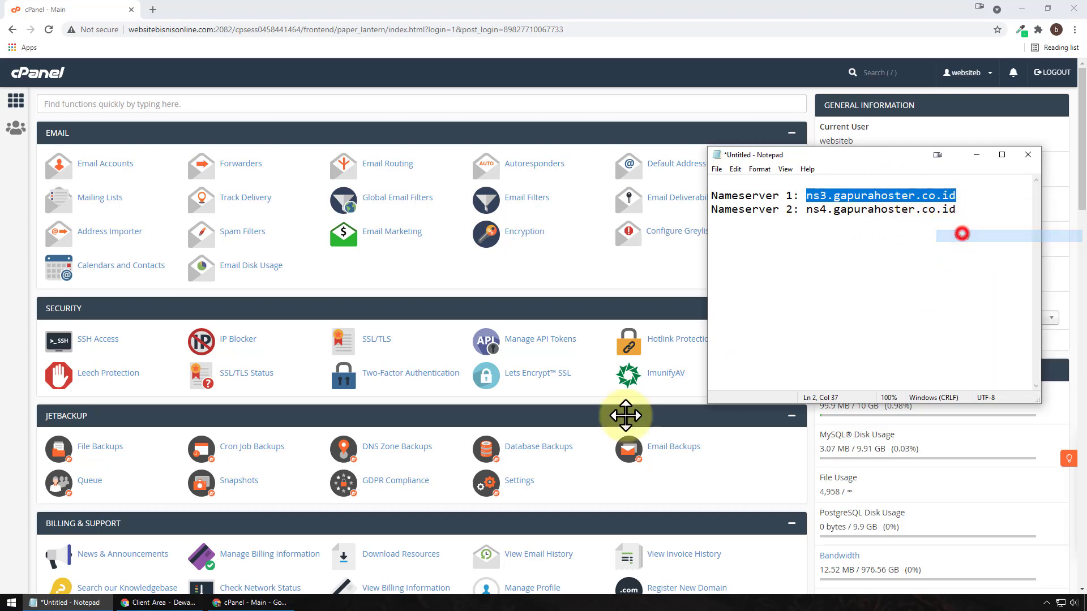
left_click(254, 602)
left_click(163, 603)
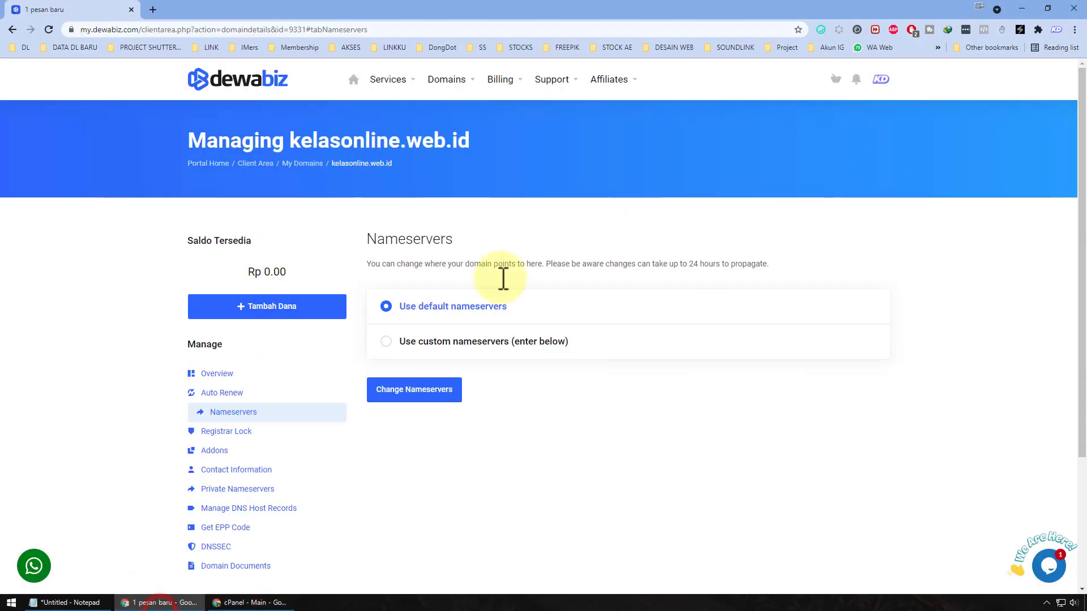
left_click(433, 341)
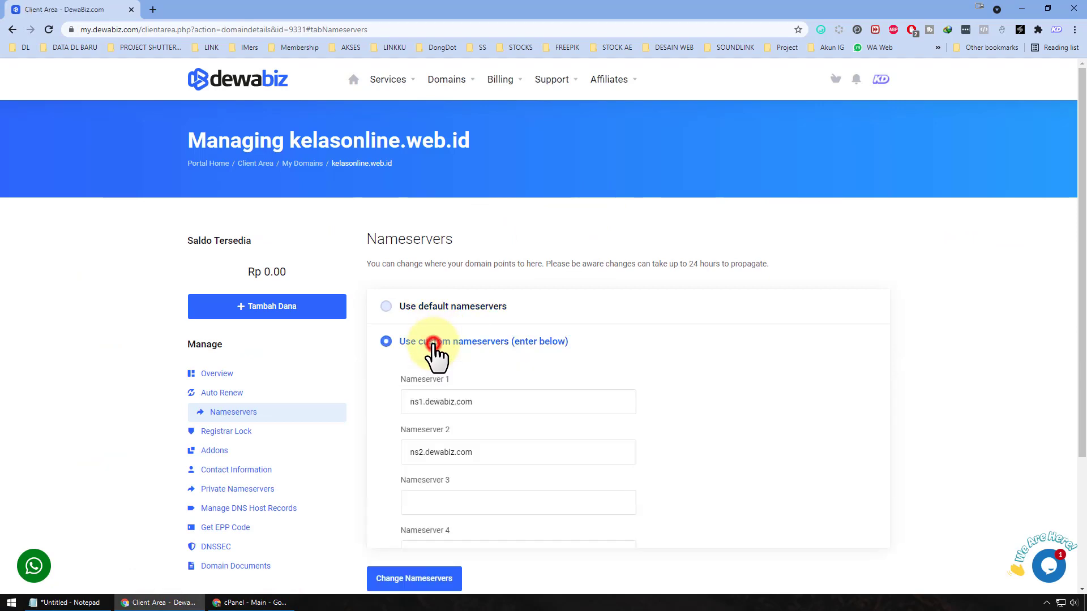
left_click(558, 403)
key("ctrl+a")
key("ctrl+v")
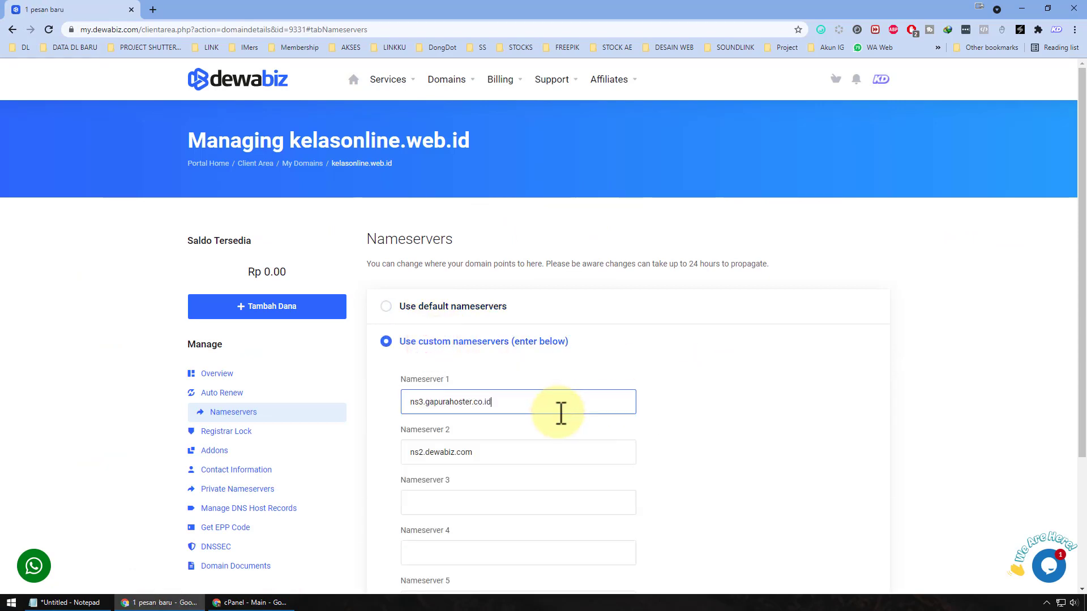
Step: Set Nameserver 2 to ns4.gapurahoster.co.id and submit the nameserver change
left_click(63, 603)
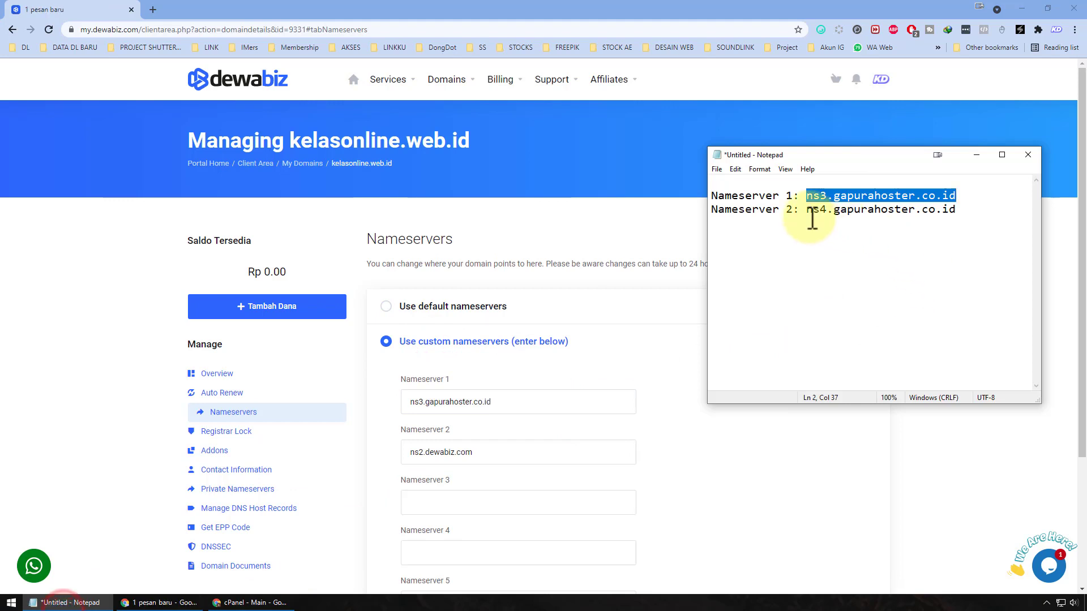
left_click_drag(805, 209, 961, 213)
key("ctrl+c")
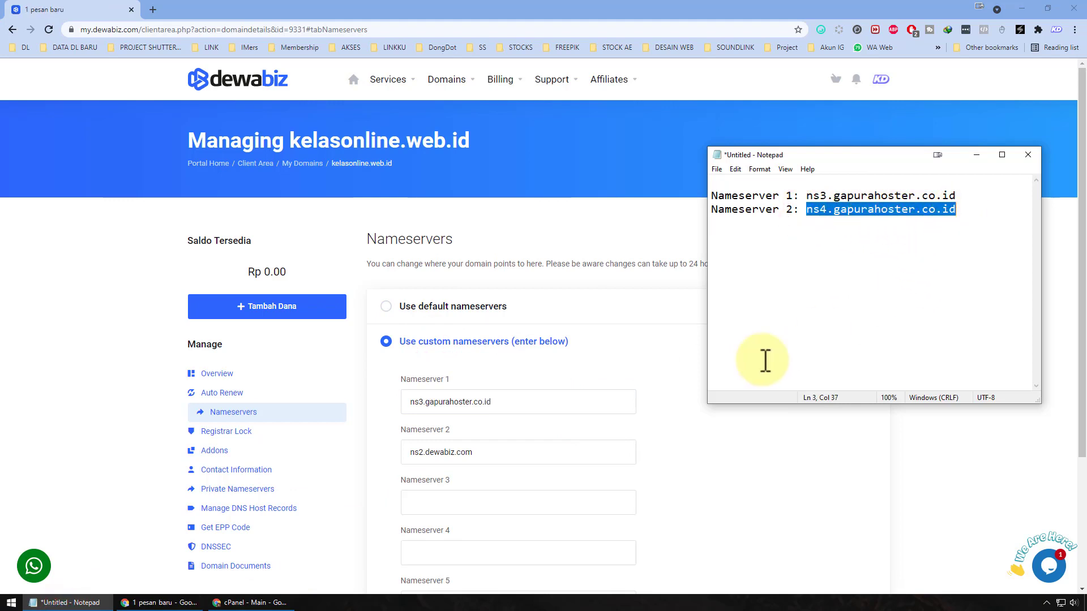
left_click(503, 447)
key("ctrl+a")
key("ctrl+v")
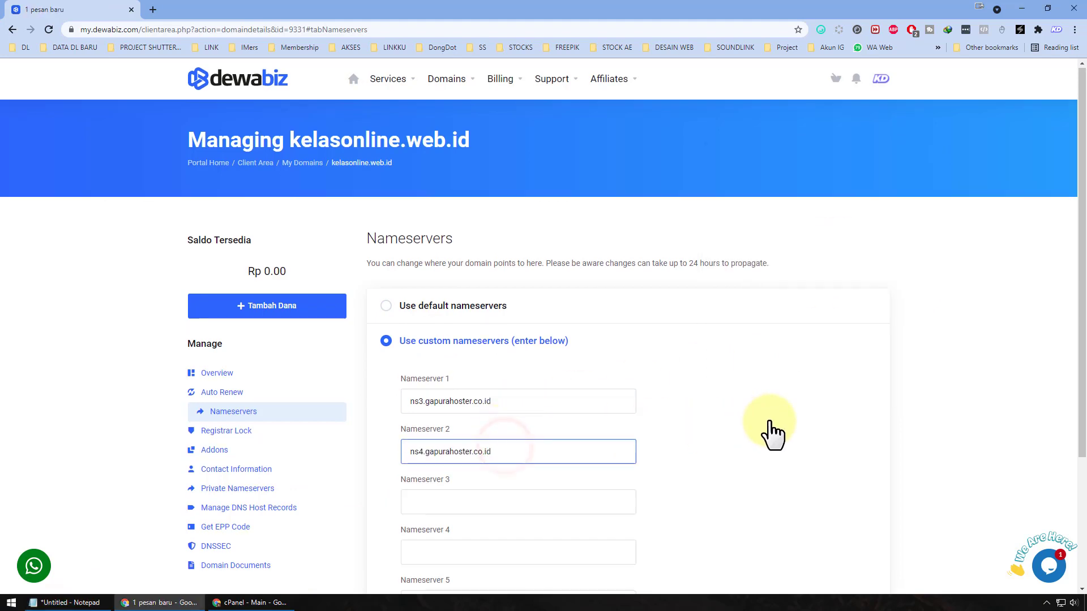
scroll(769, 430, "down", 3)
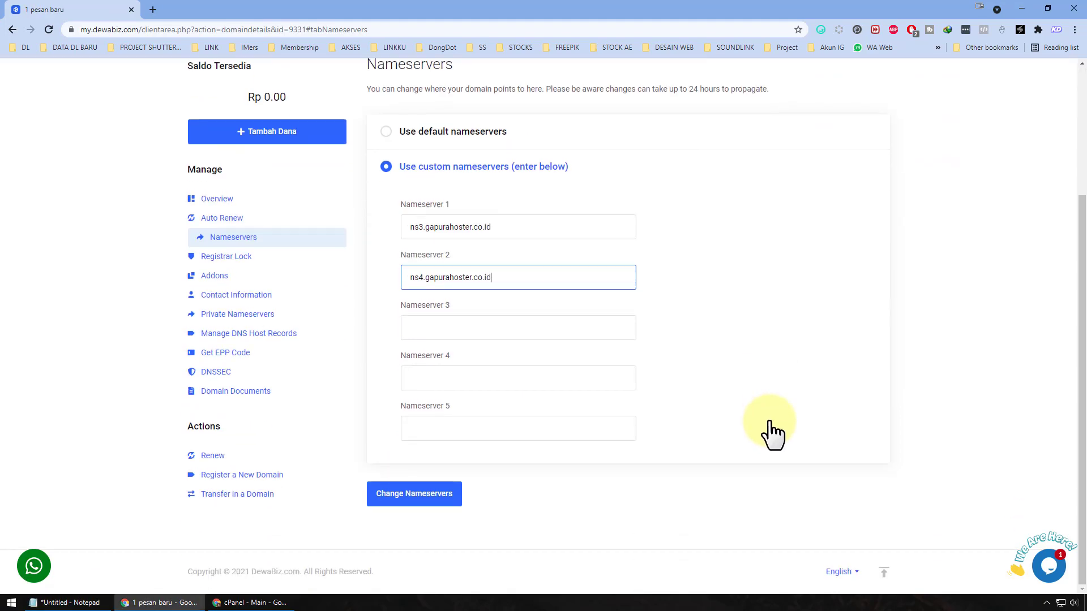
left_click(436, 497)
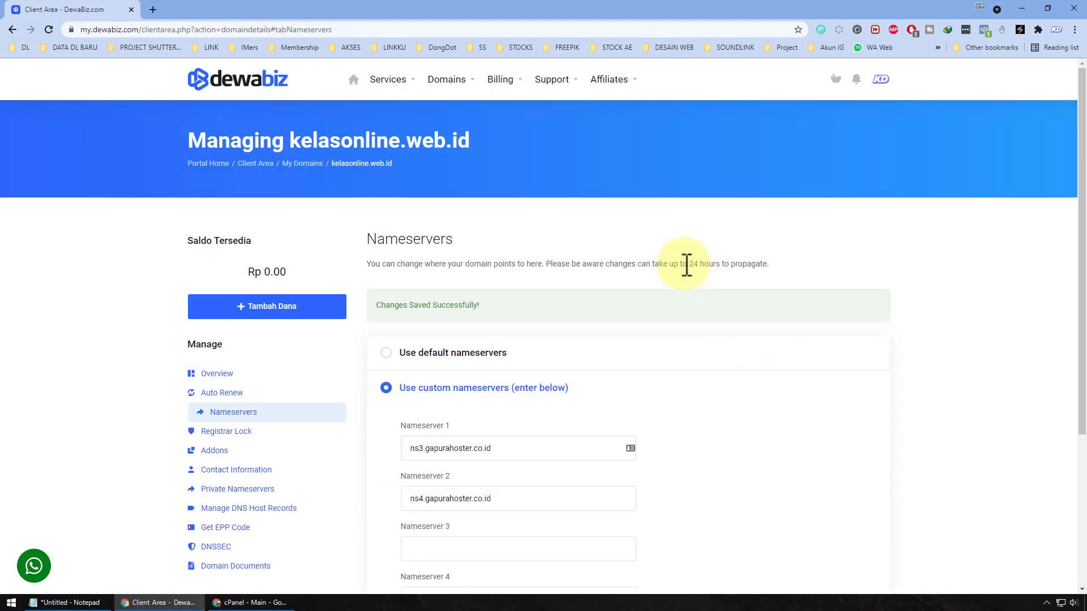
Step: Highlight the 24-hour propagation notice, then open the domain's Registrar Lock page
left_click_drag(689, 264, 774, 261)
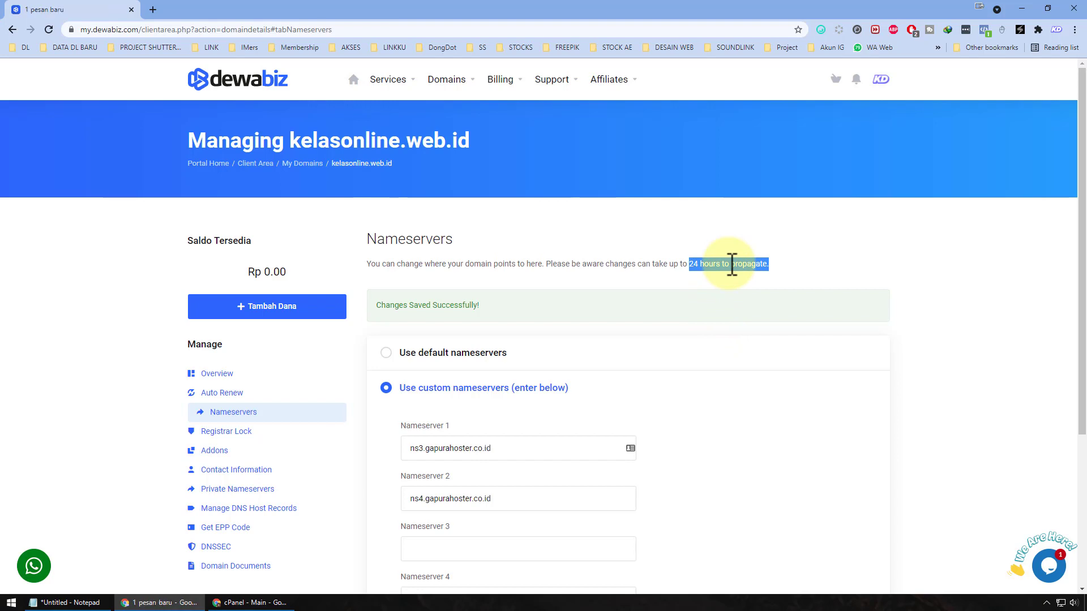
scroll(745, 322, "down", 2)
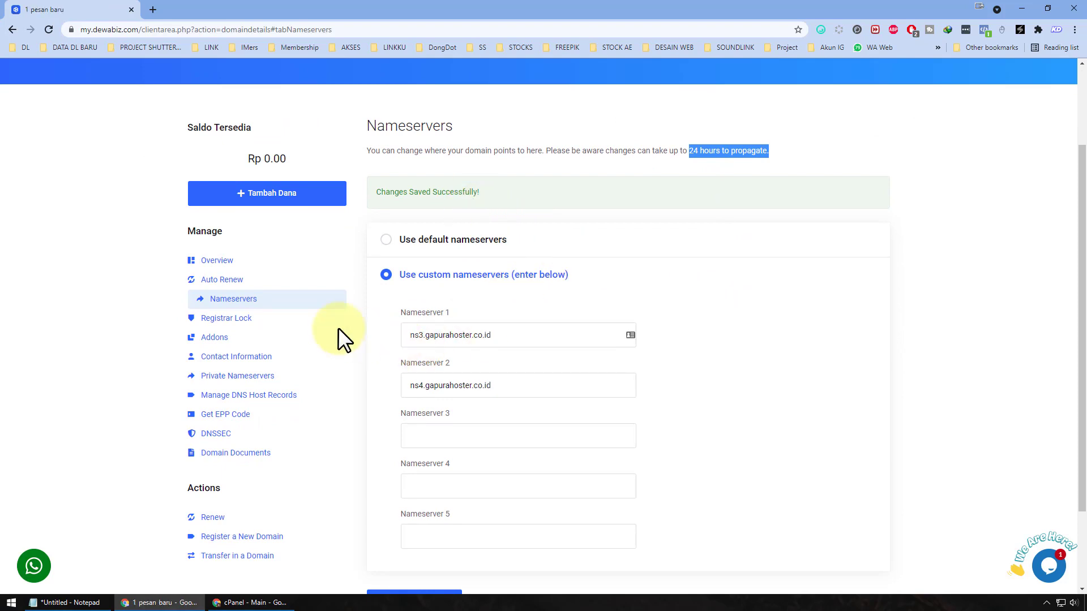
left_click(284, 317)
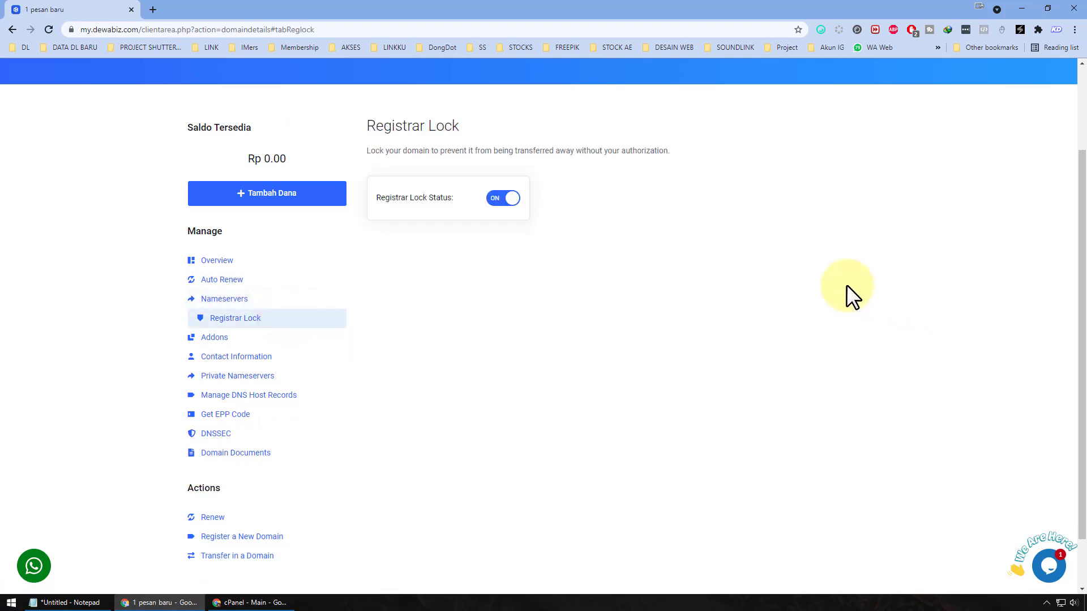
Step: Return to the cPanel home page and open Addon Domains under Domains
left_click(491, 207)
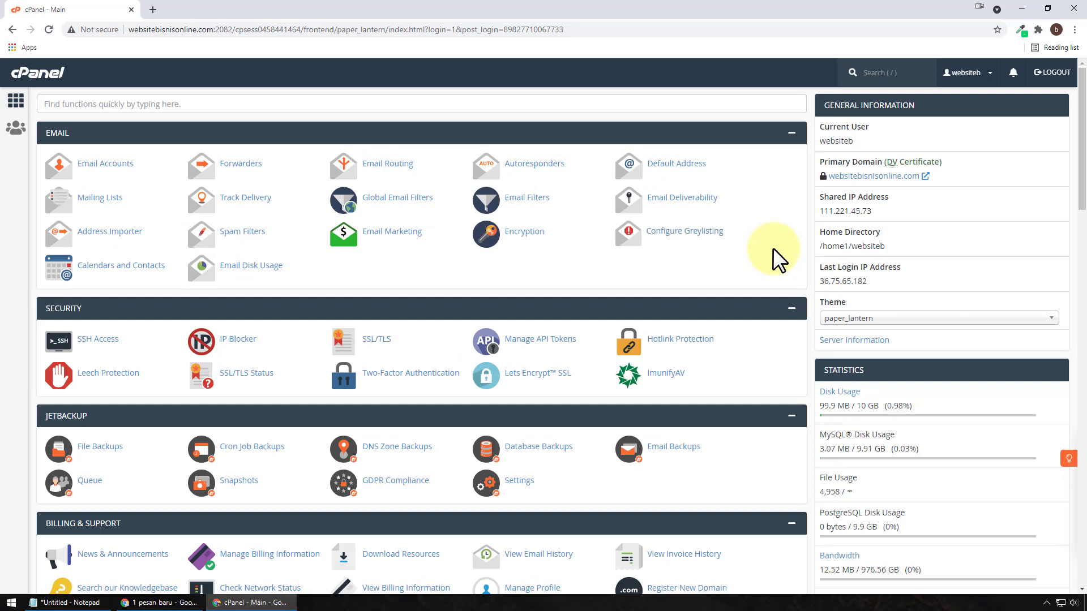
scroll(704, 258, "down", 9)
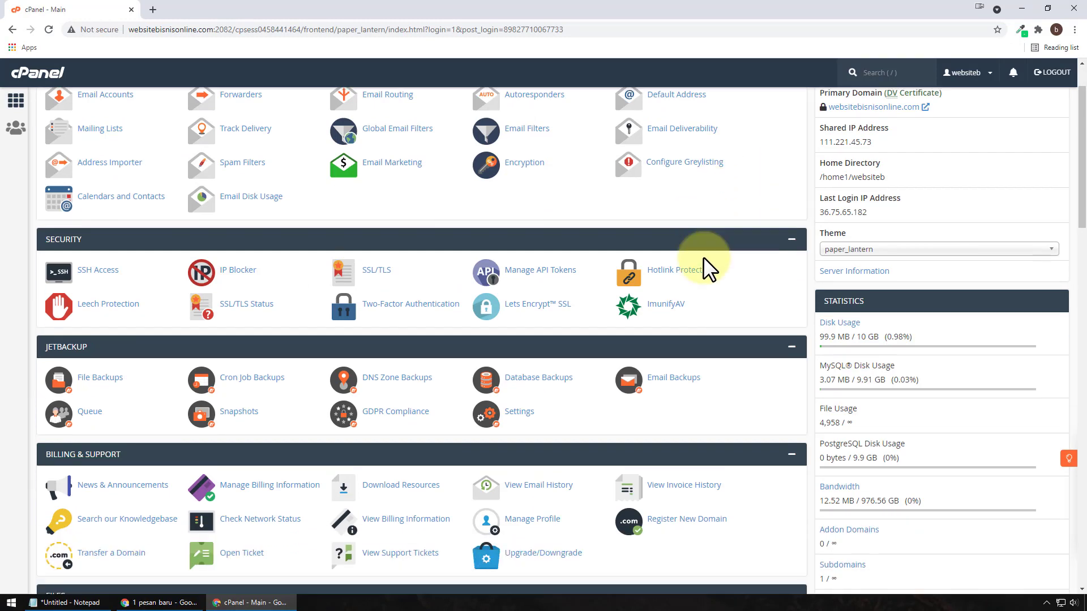
scroll(702, 257, "down", 3)
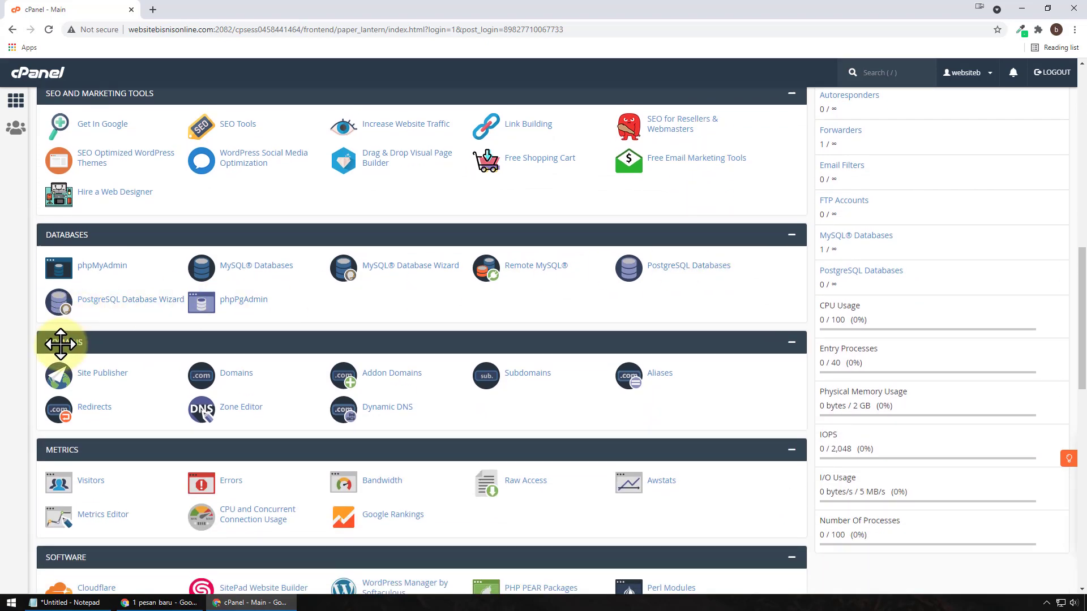
left_click(407, 377)
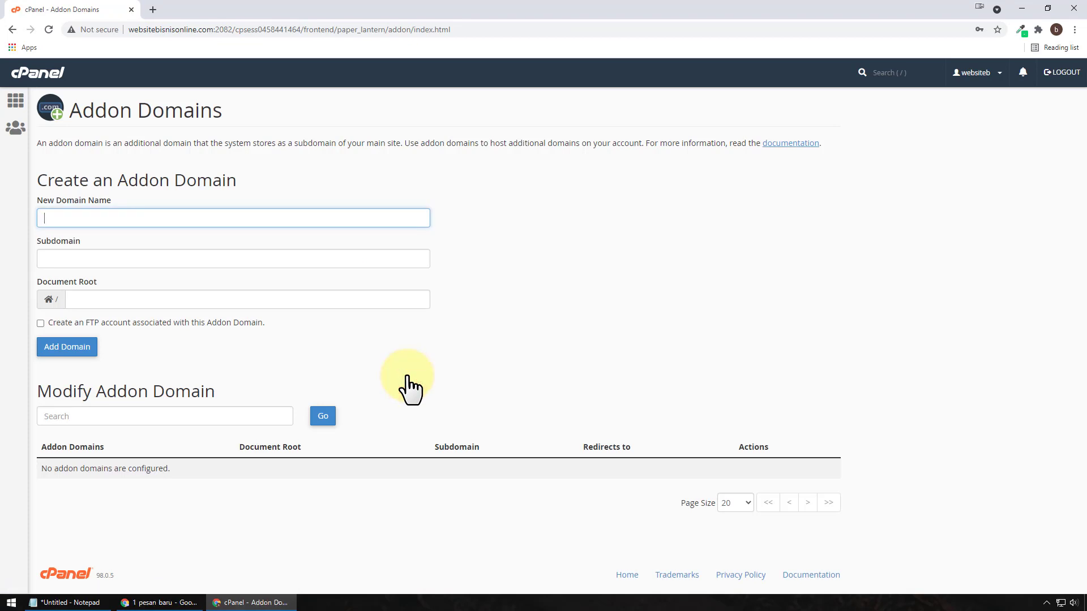
Step: Add addon domain kelasonline.web.id with subdomain kelasonline and the auto-filled document root
left_click(153, 602)
scroll(419, 347, "up", 2)
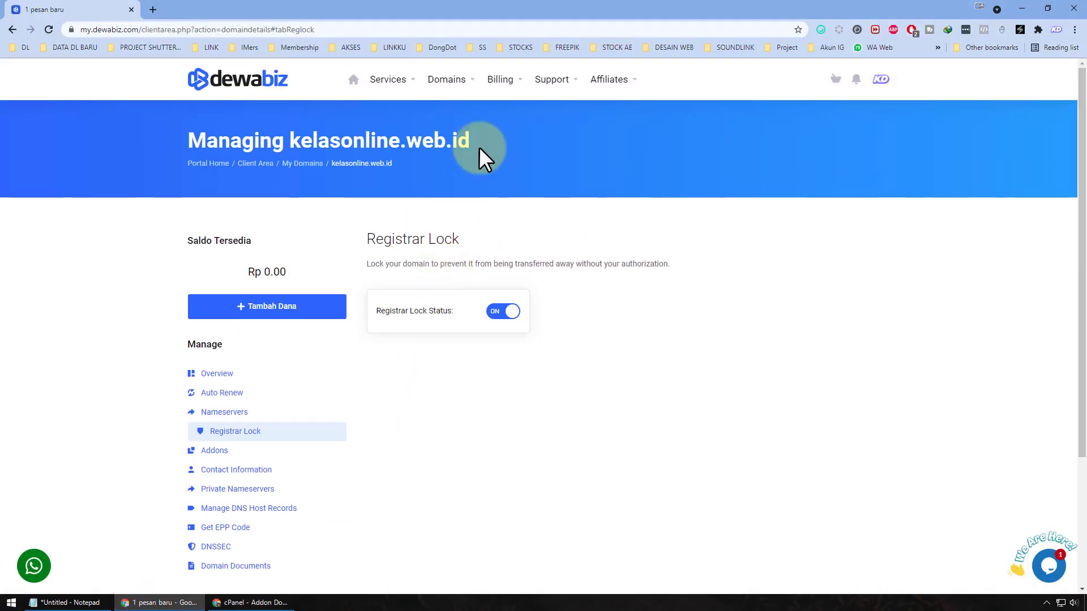
left_click(491, 134)
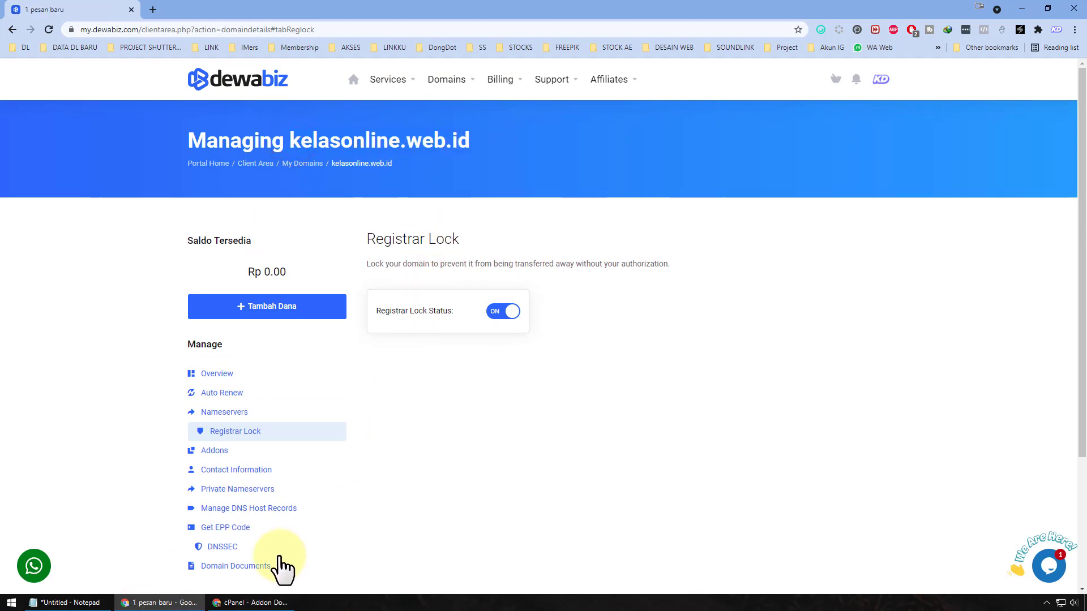
left_click(283, 603)
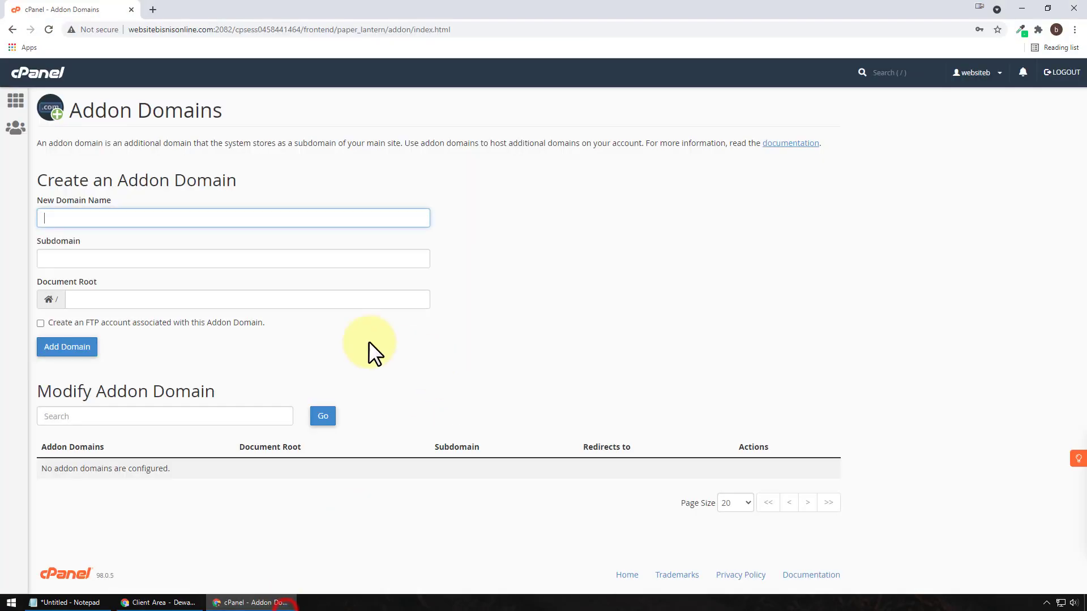
left_click(115, 221)
type("ke")
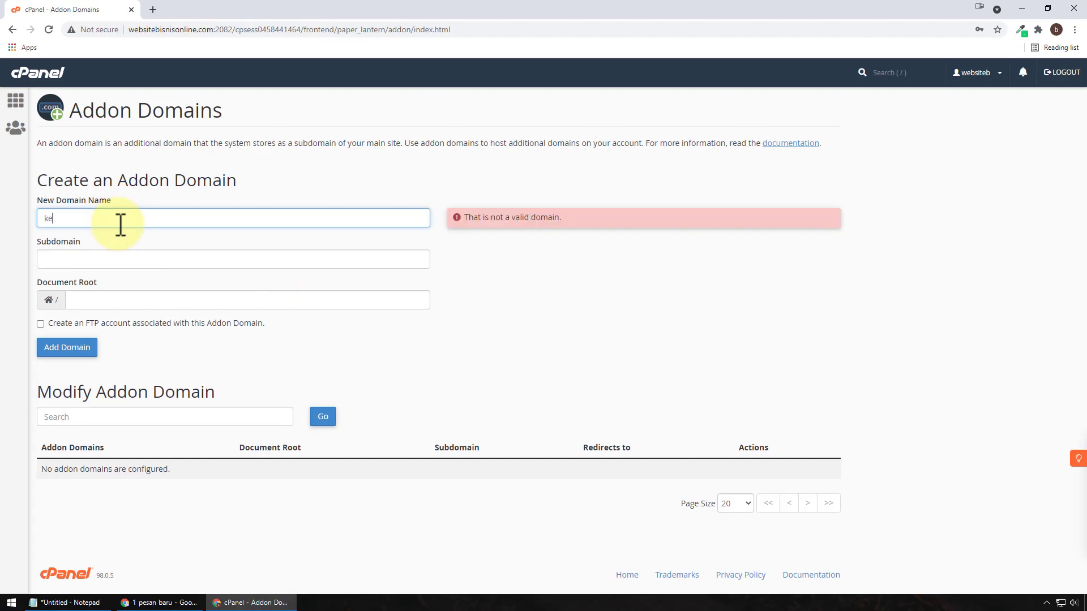
type("lasonline.web")
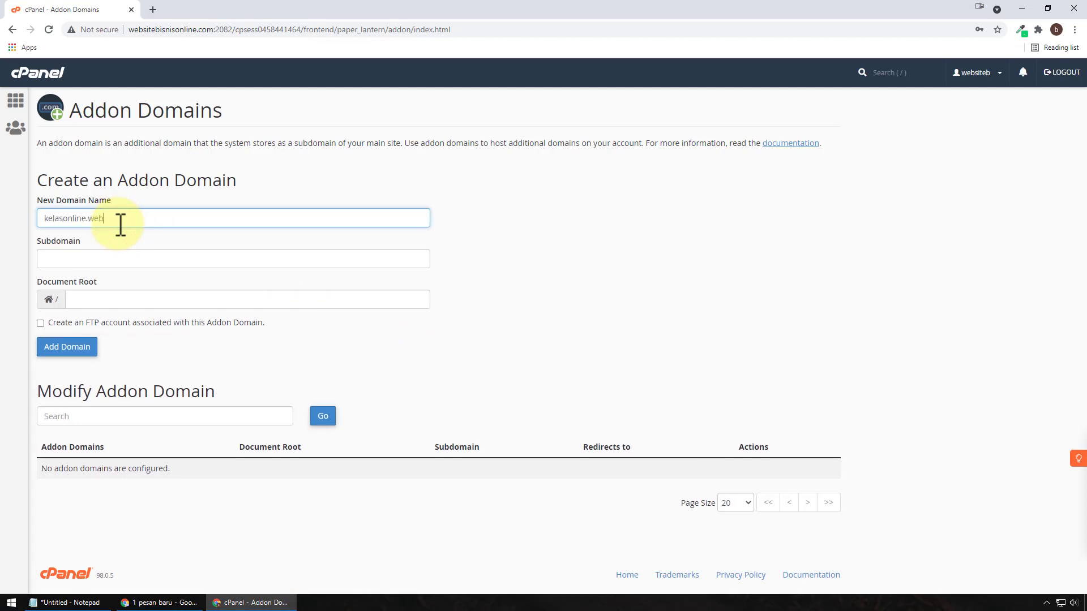
type(".id")
left_click(193, 259)
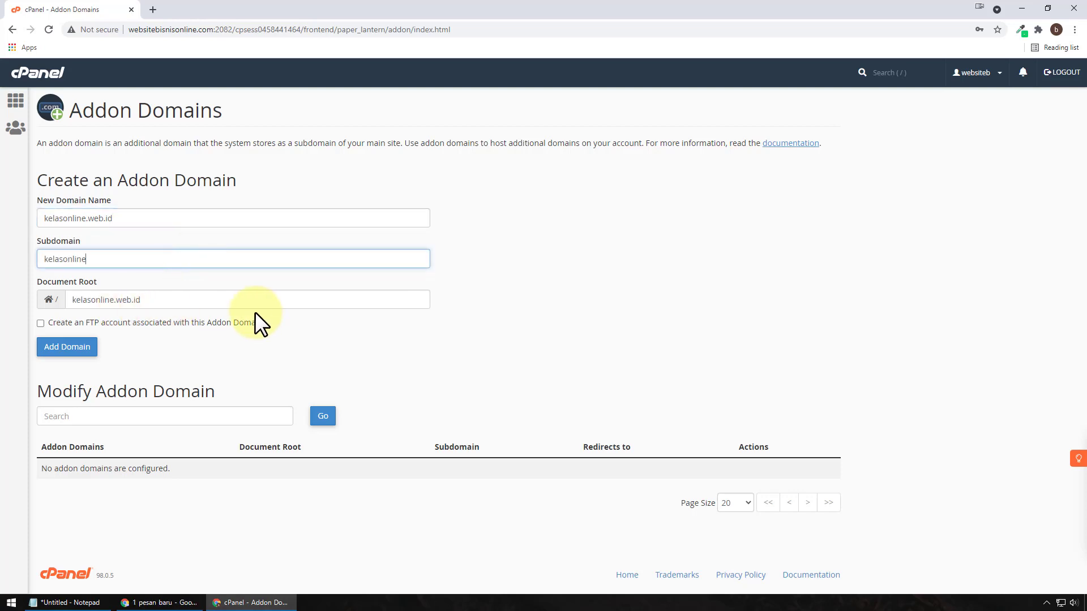
left_click(224, 302)
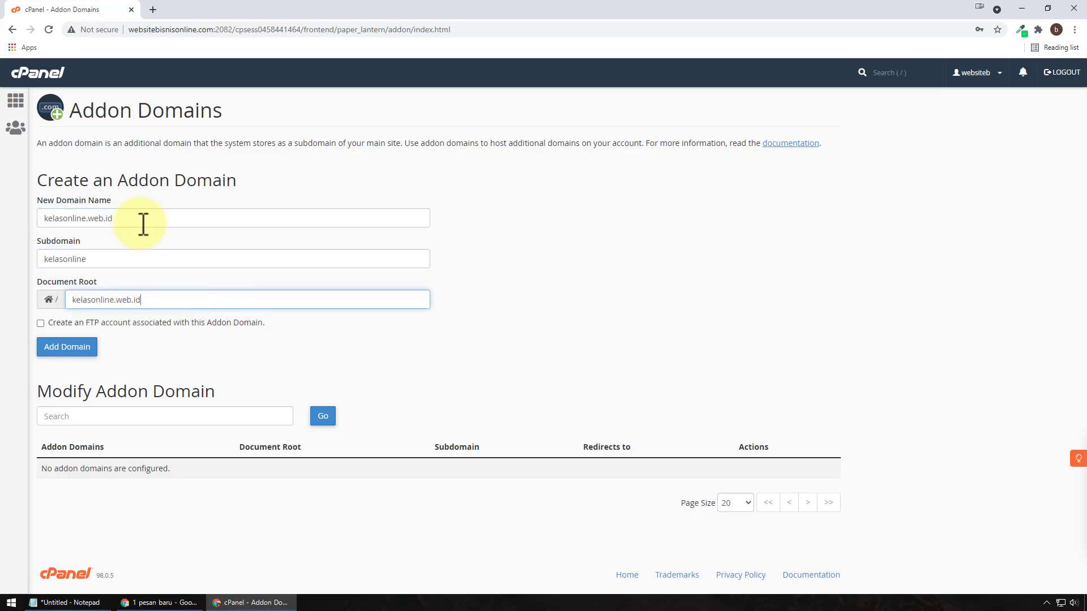
left_click(84, 350)
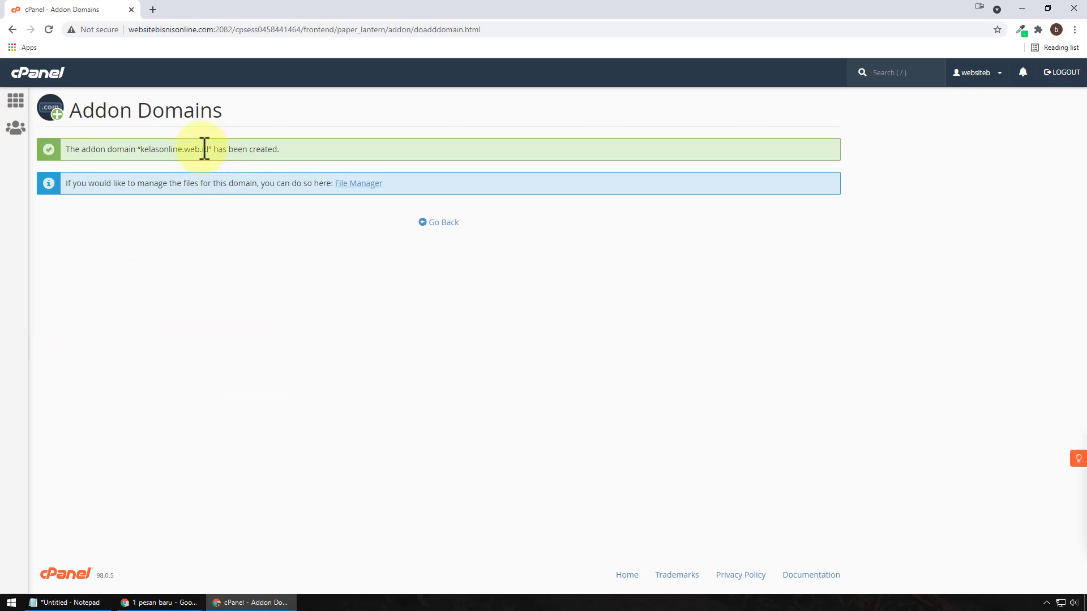
left_click(439, 225)
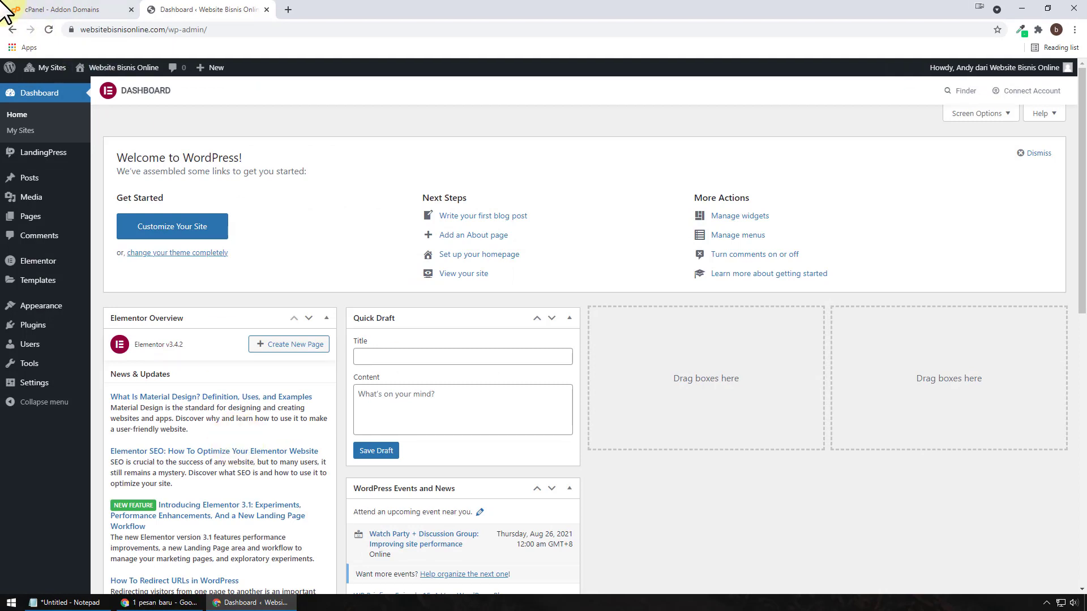
Step: Go to Network Admin's Sites list in WordPress and open the Add New Site form
left_click(29, 9)
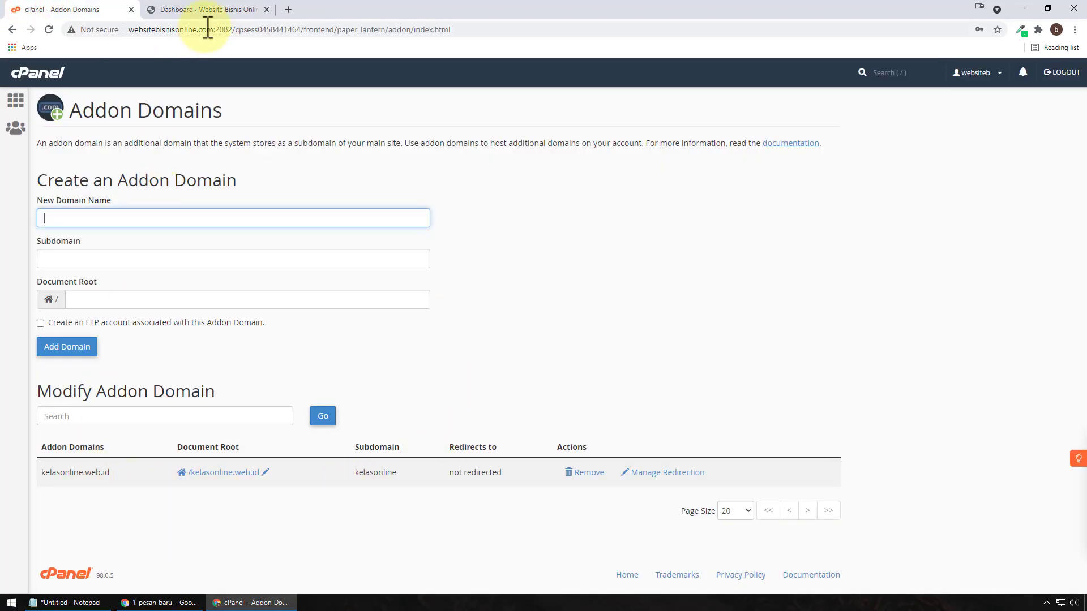
left_click(212, 10)
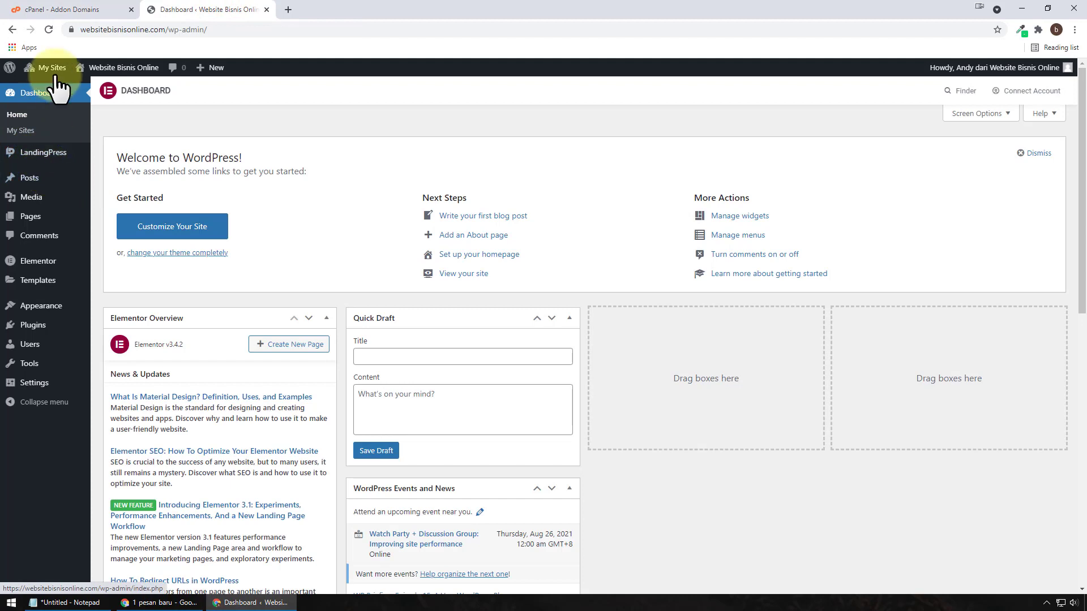
mouse_move(48, 69)
mouse_move(57, 87)
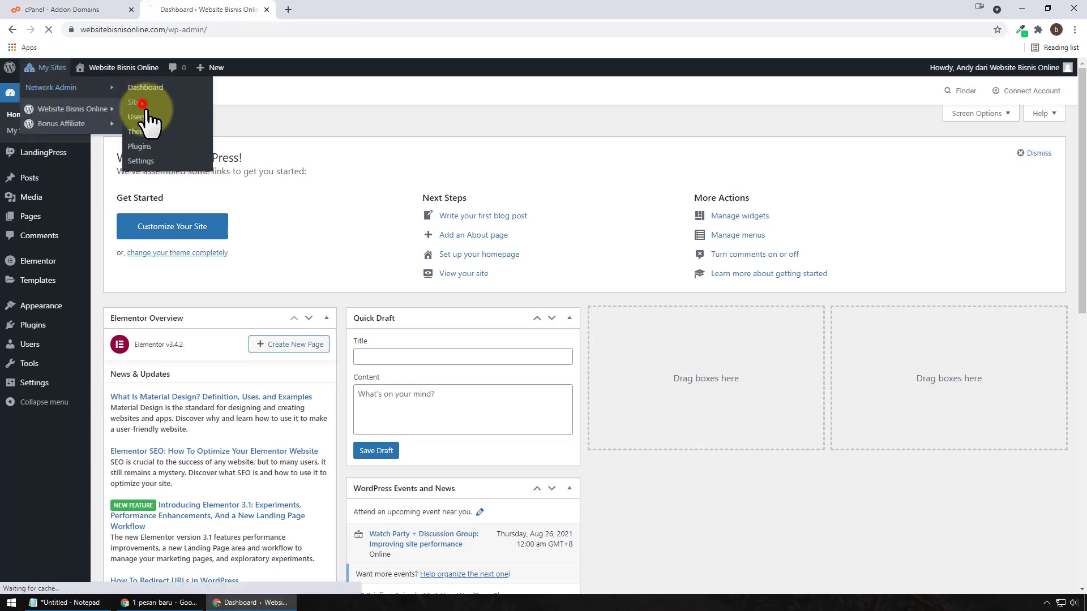
left_click(141, 102)
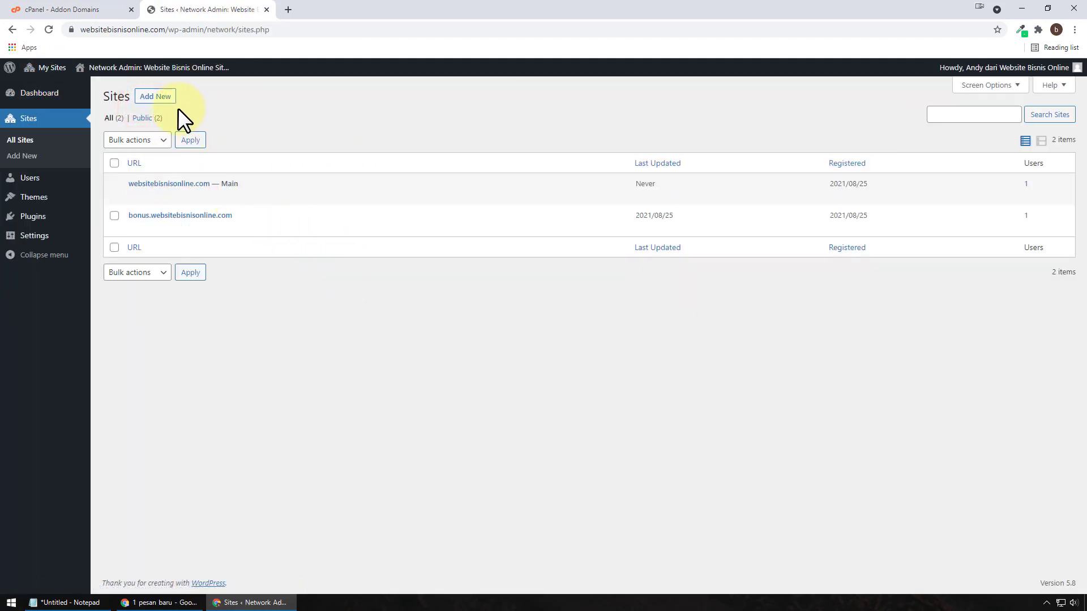
left_click(161, 97)
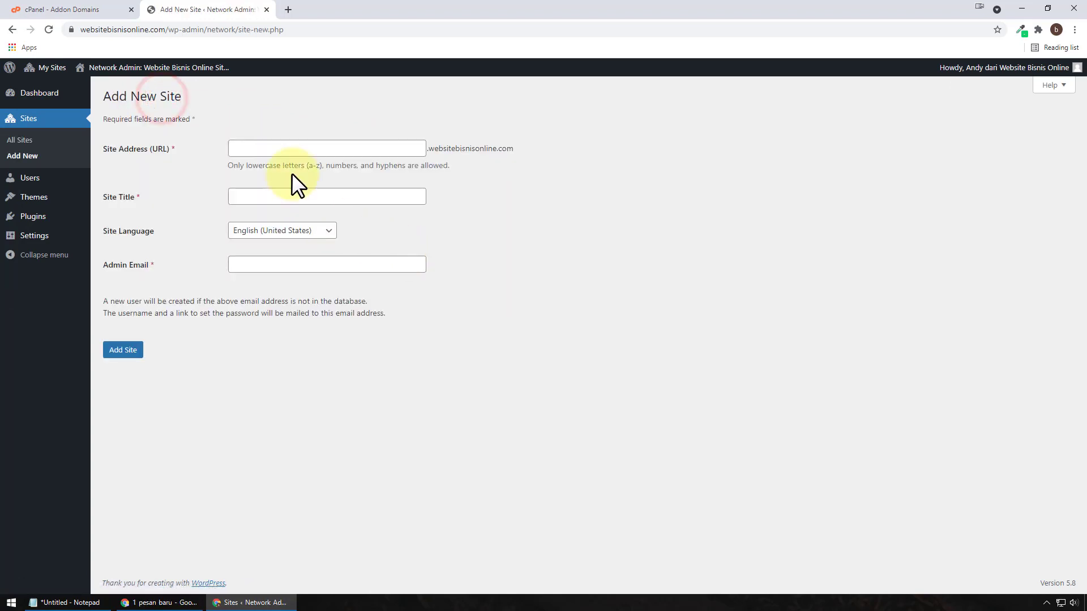
Step: Add a network site with address 'kelas', title 'Kelas Online' and the admin's e-mail
left_click(294, 151)
type("kelas")
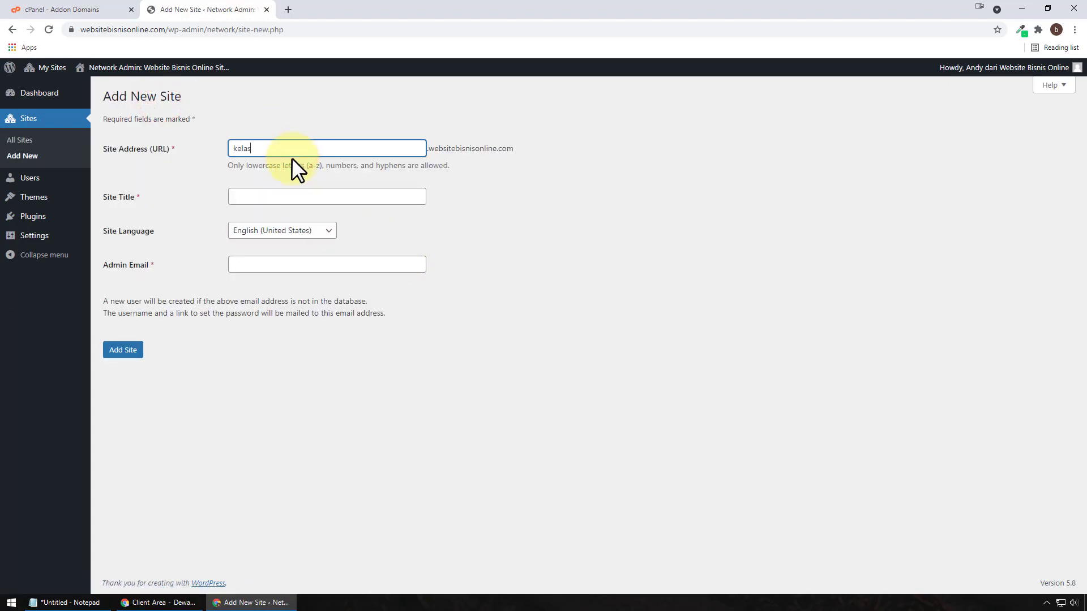
left_click(302, 194)
type("Ke")
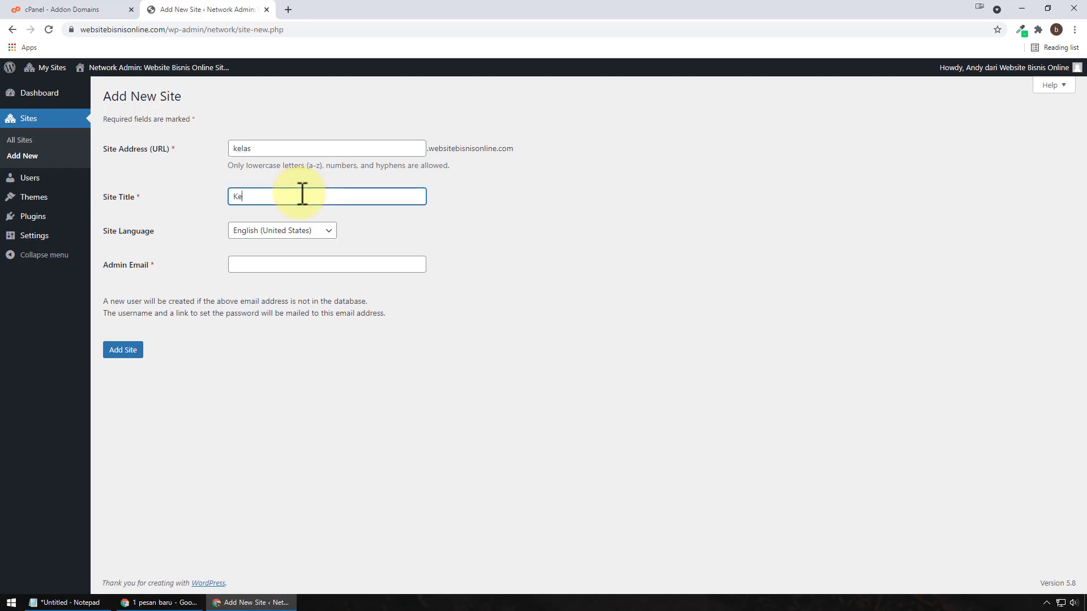
type("las Online")
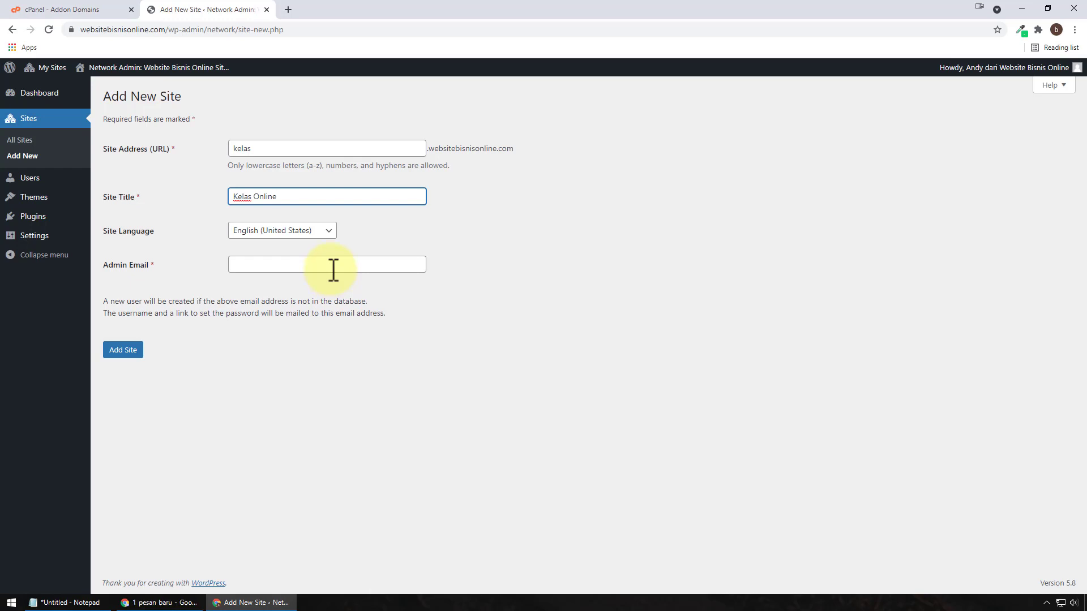
left_click(333, 270)
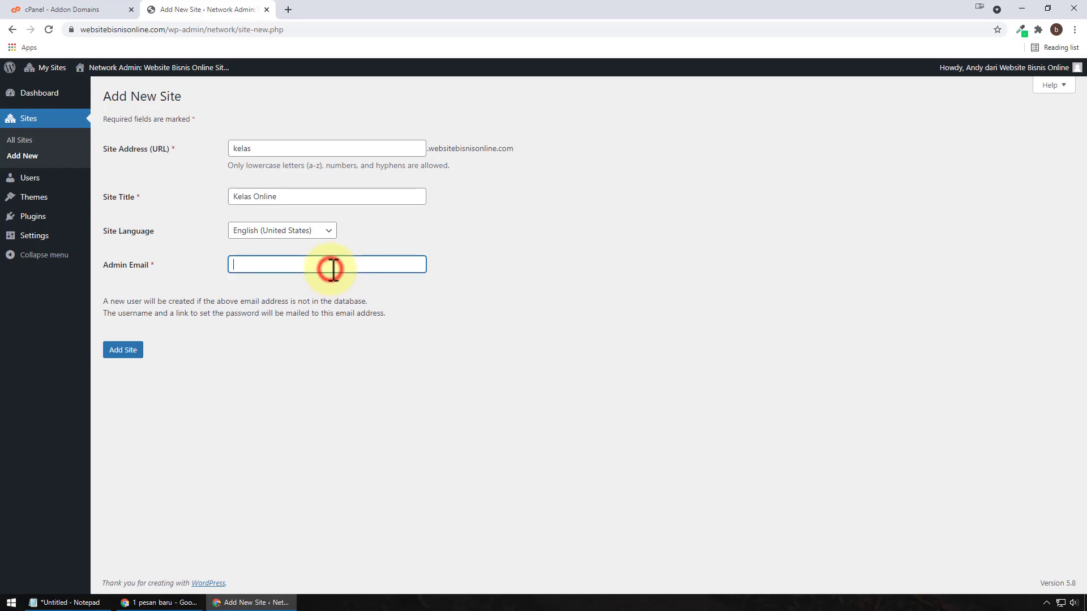
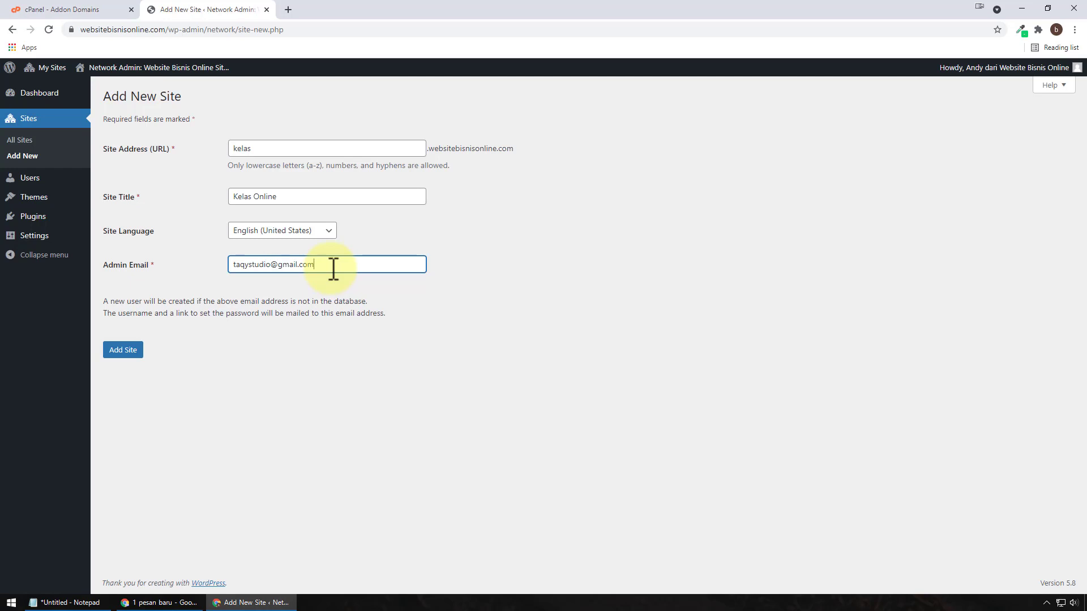
left_click(125, 353)
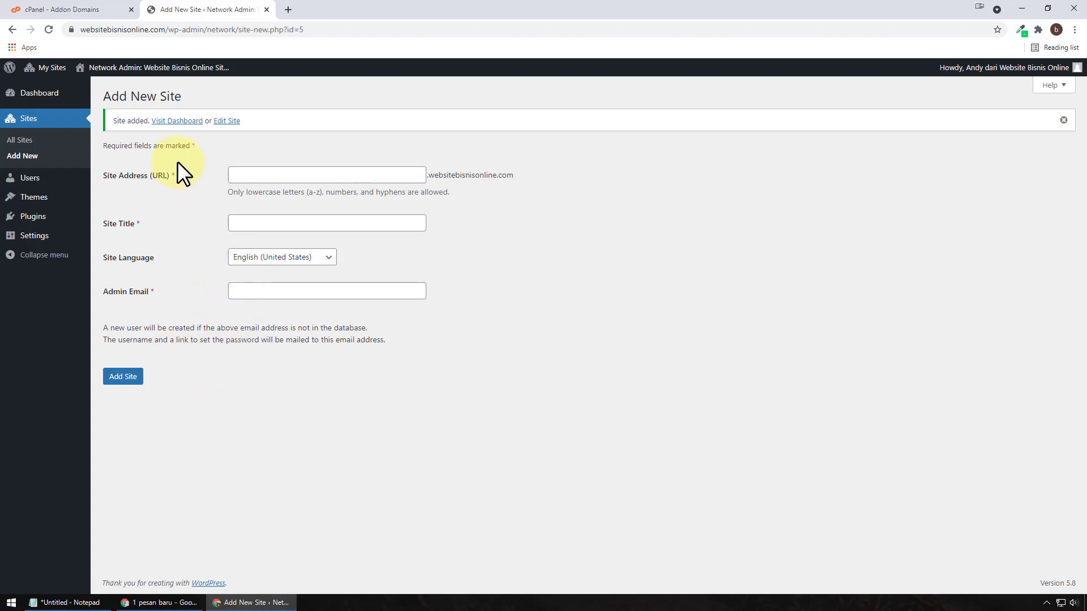
left_click(43, 140)
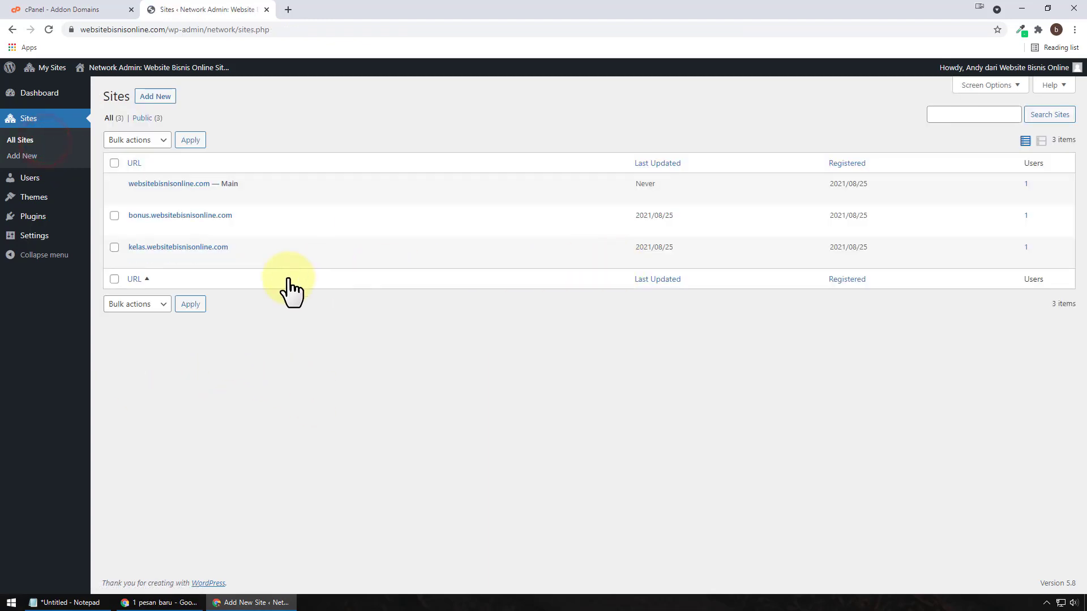
Step: Open kelas.websitebisnisonline.com in a new tab and check the network's Users list
mouse_move(145, 258)
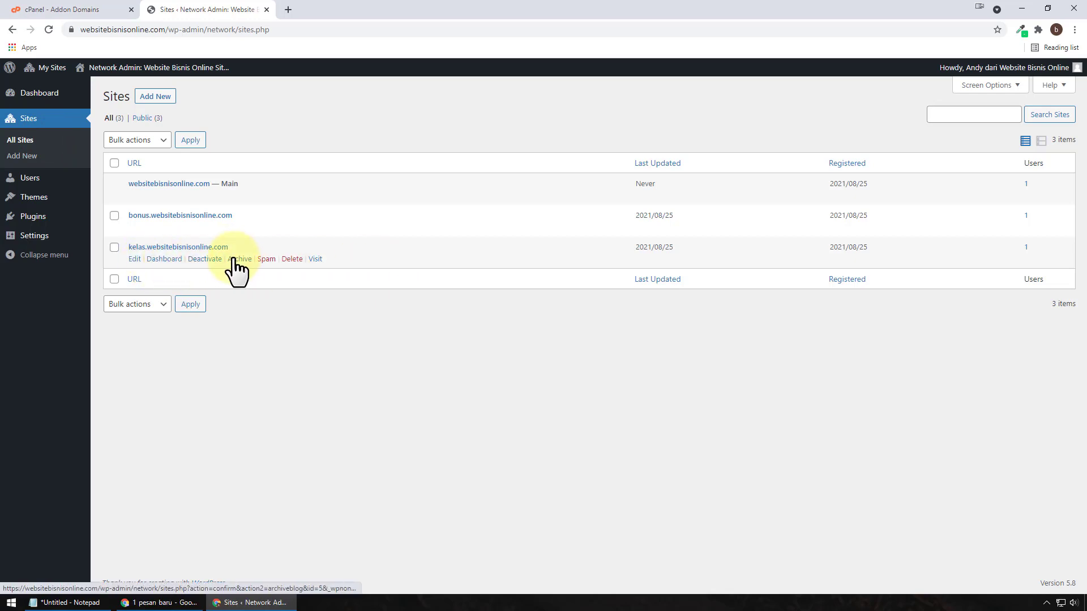
right_click(315, 259)
left_click(338, 267)
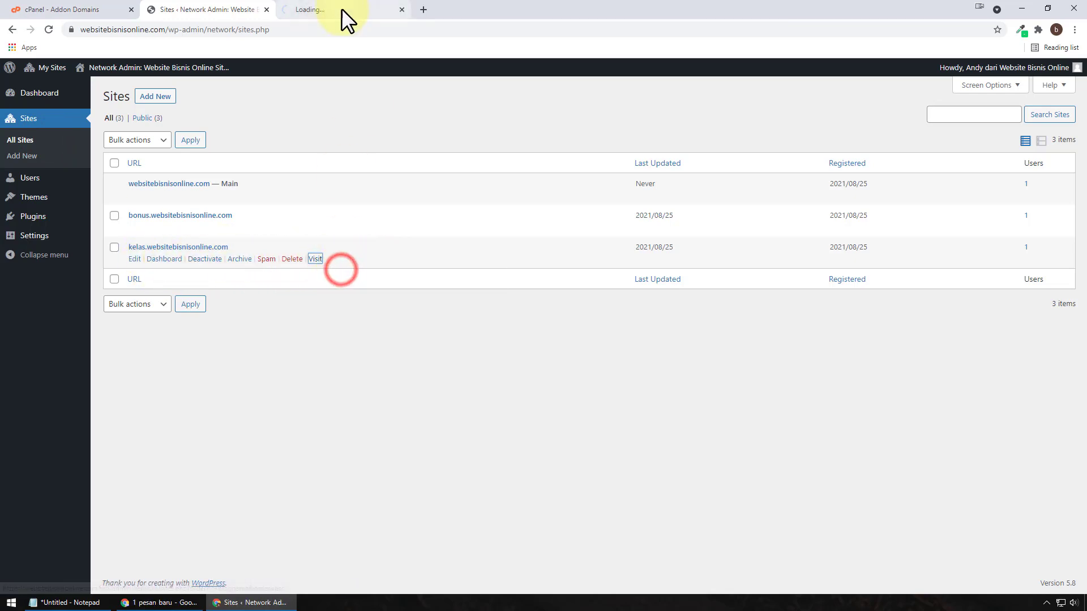
left_click(341, 9)
left_click(220, 9)
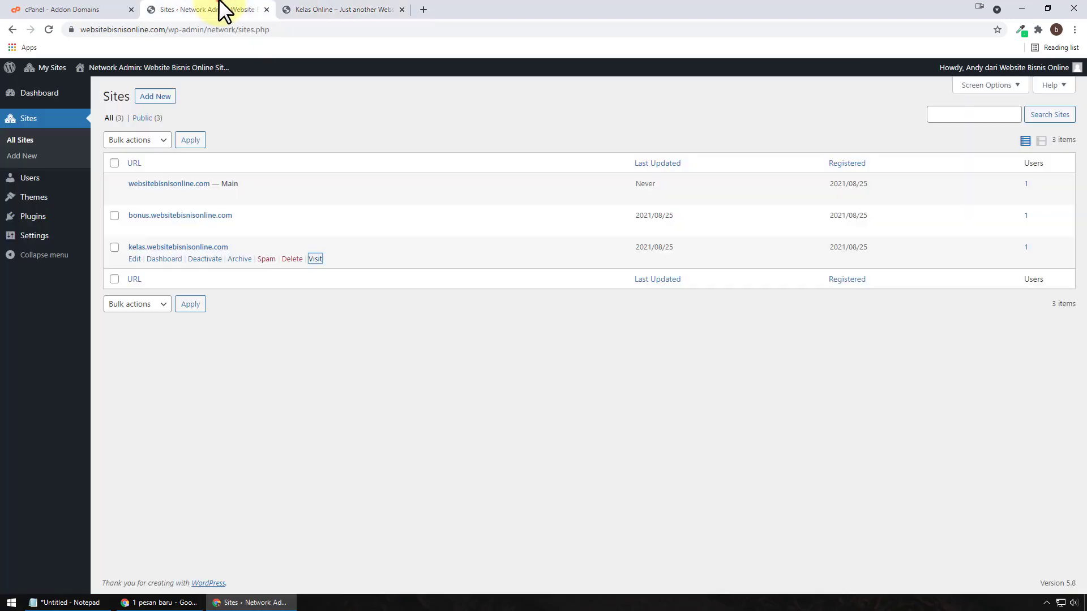
left_click(54, 178)
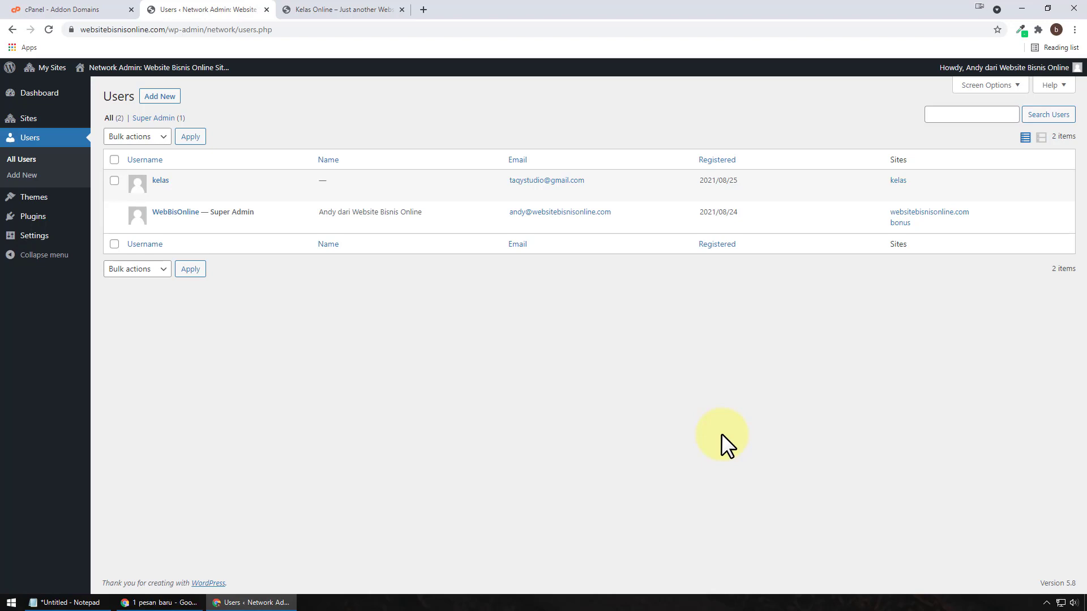
left_click(339, 9)
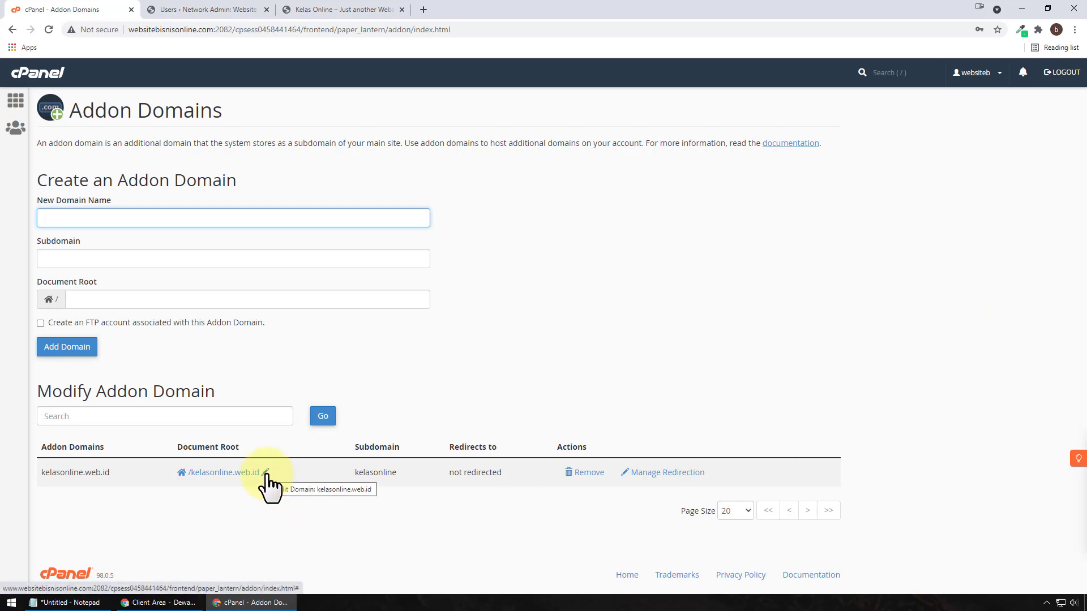
Step: Open kelasonline.web.id in a new tab to check what it loads
double_click(95, 473)
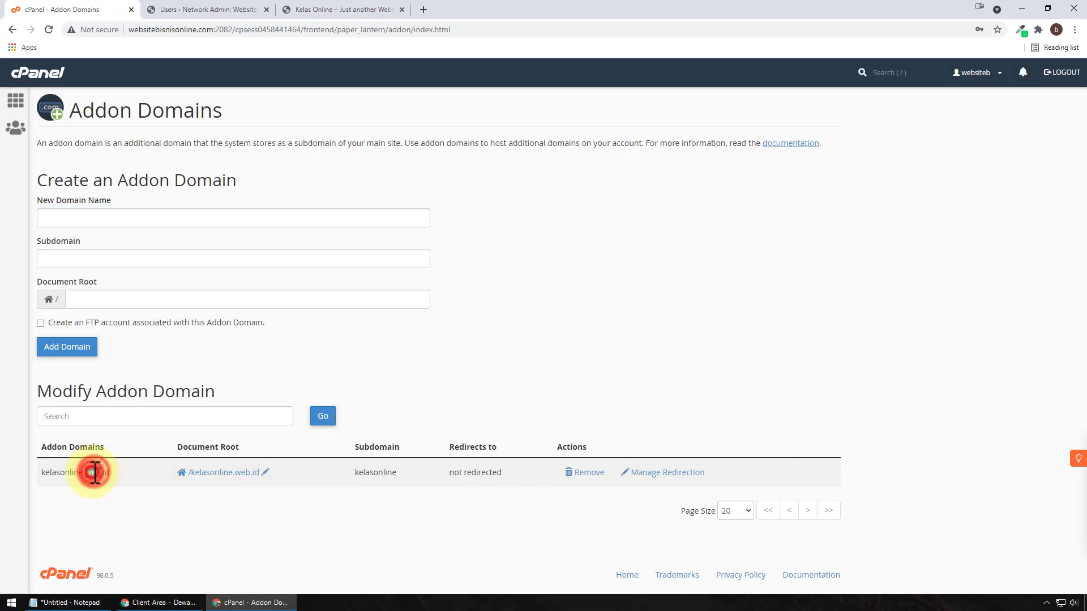
right_click(95, 473)
left_click(164, 505)
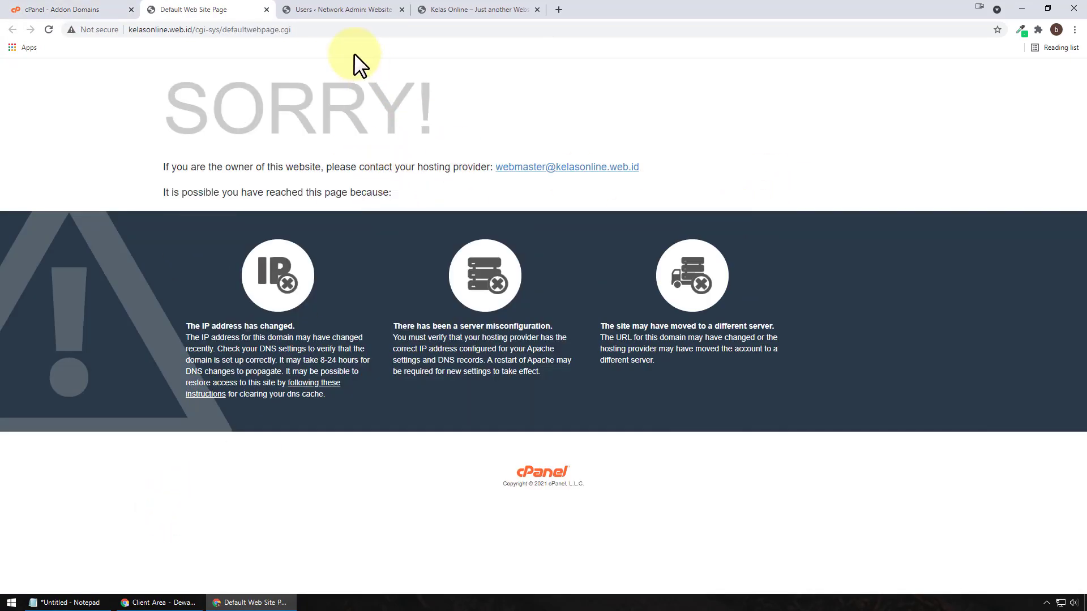
left_click(266, 10)
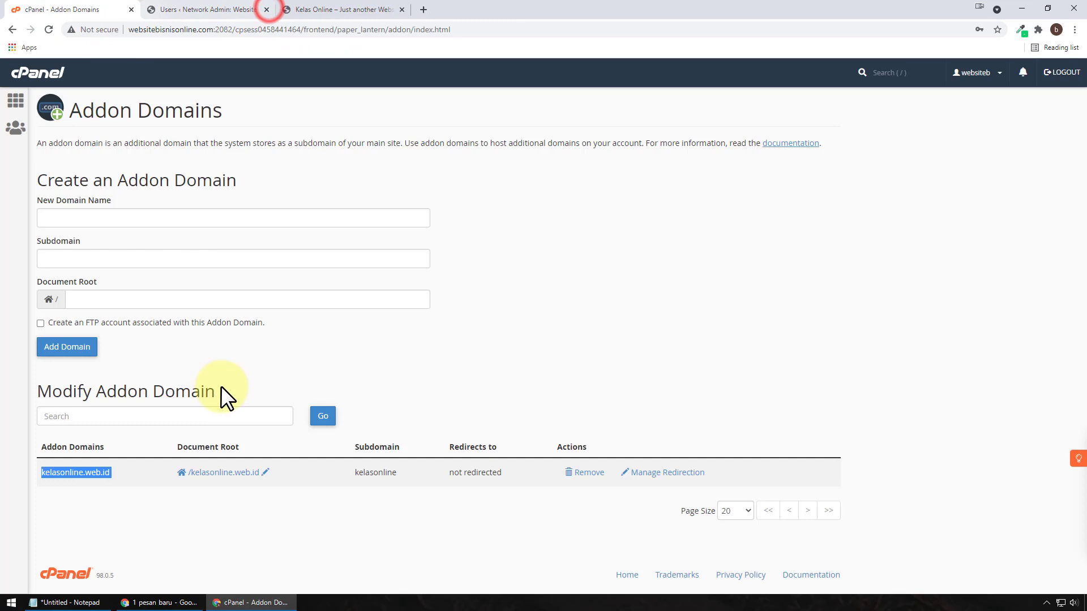
Step: Change the kelasonline.web.id document root to public_html and dismiss the confirmation
left_click(265, 472)
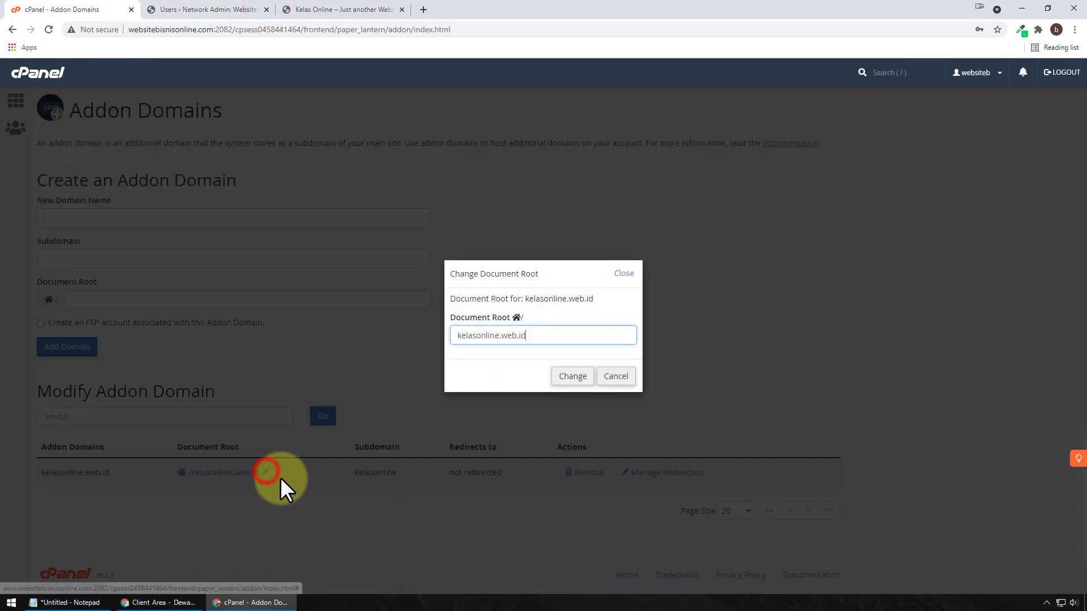
key("ctrl+a")
type("public_html")
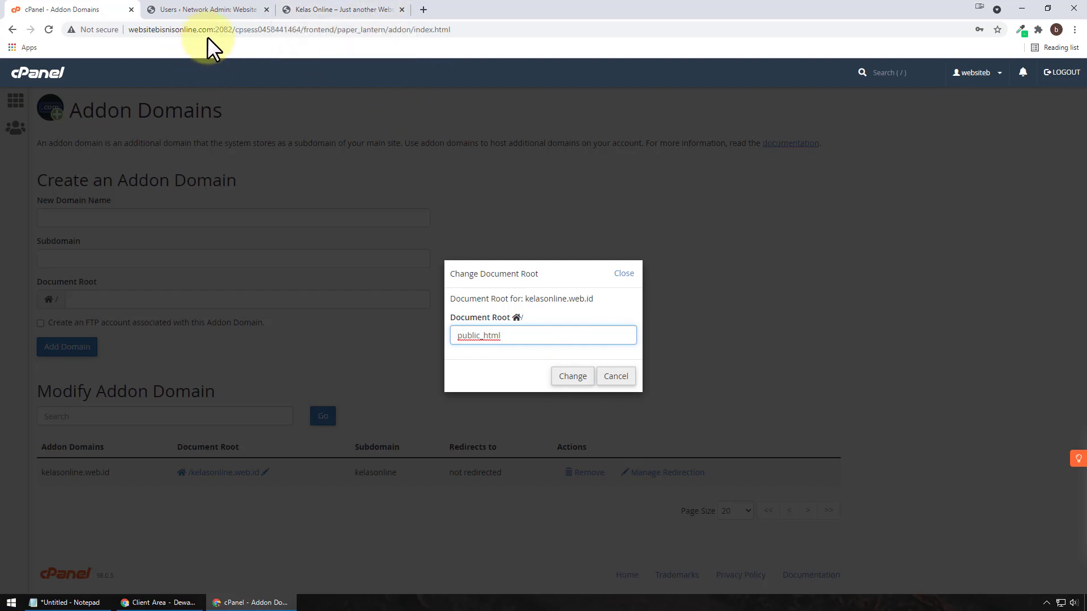
left_click(573, 377)
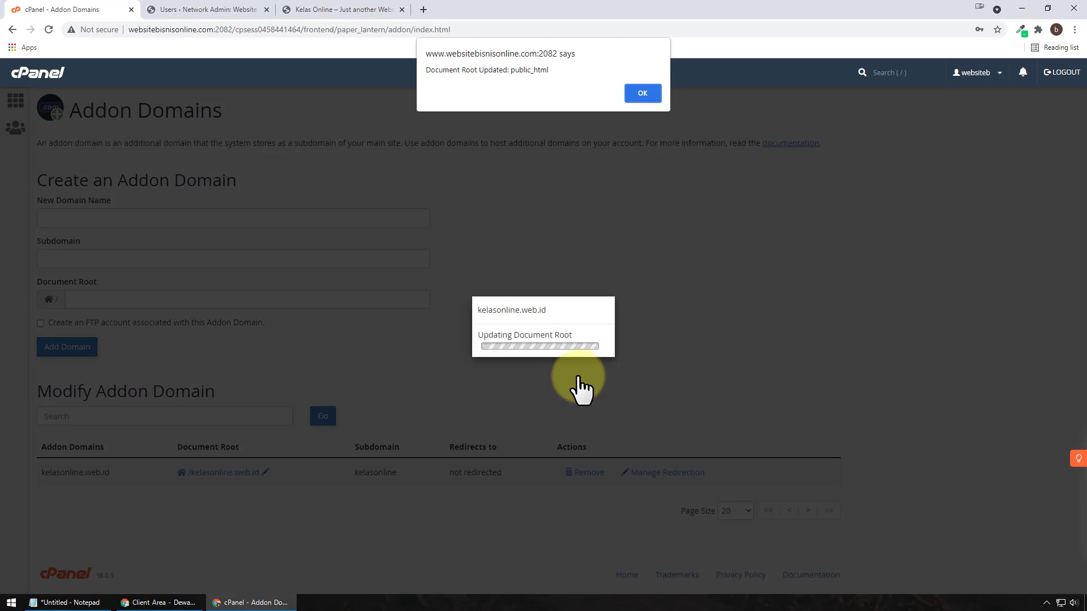
left_click(641, 93)
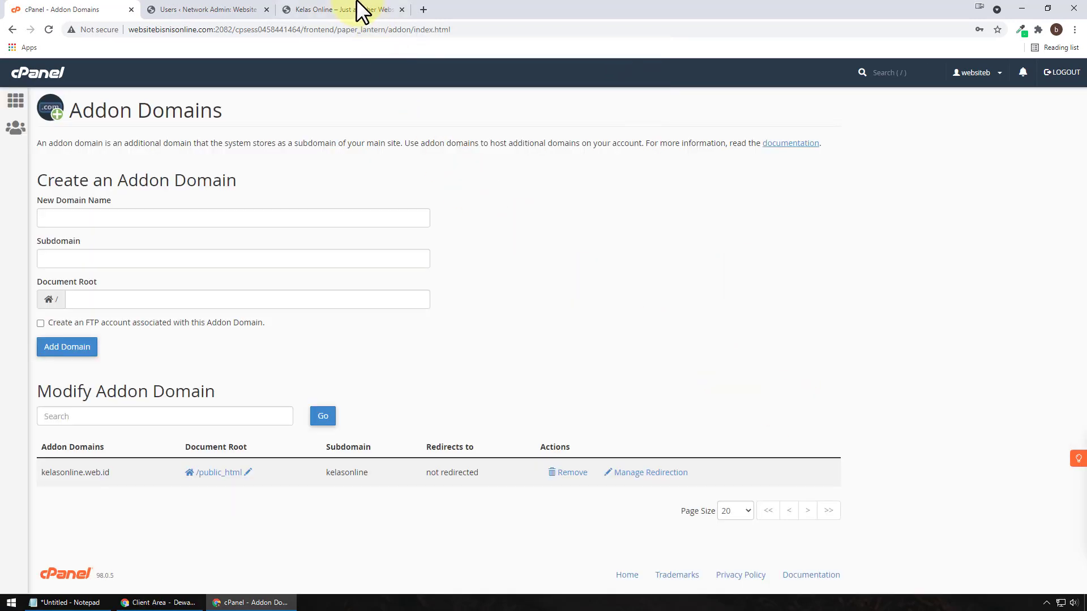
Step: Open the Kelas Online site's edit screen and review its address, Registered and Last Updated dates
left_click(238, 10)
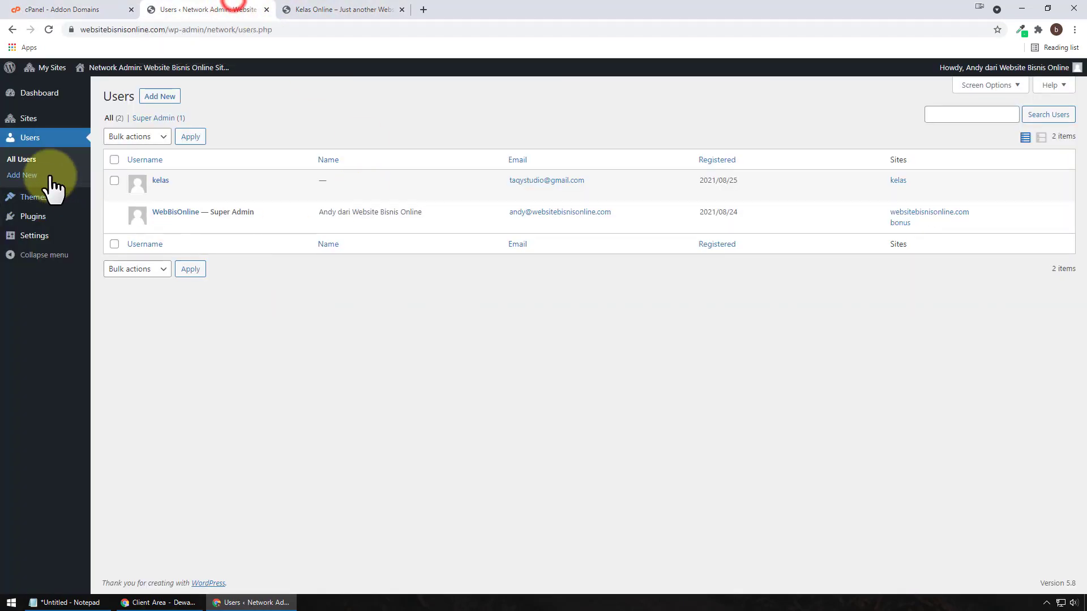
left_click(55, 124)
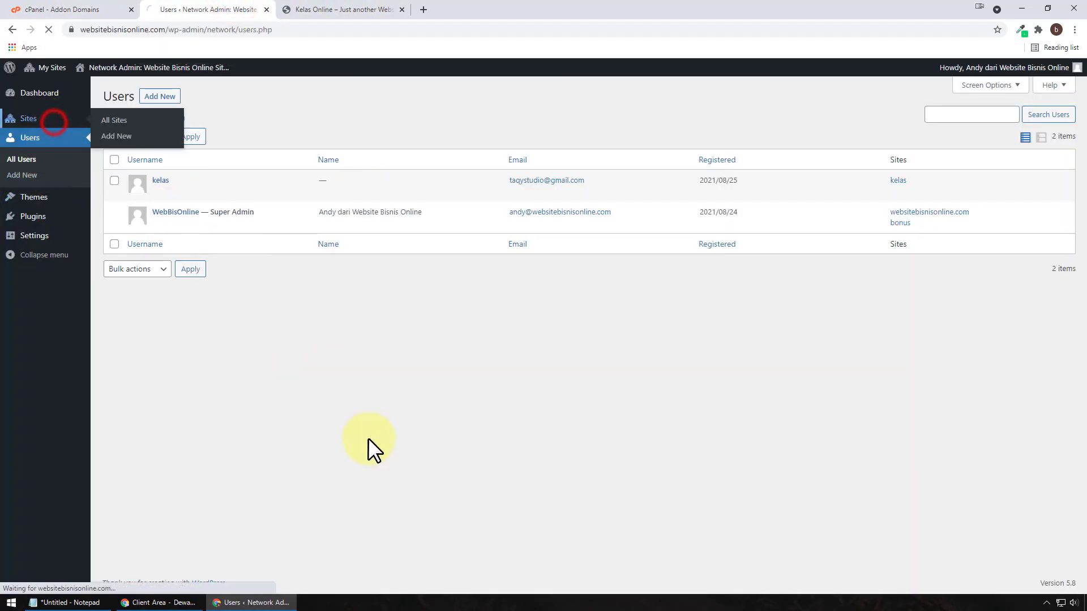
mouse_move(149, 266)
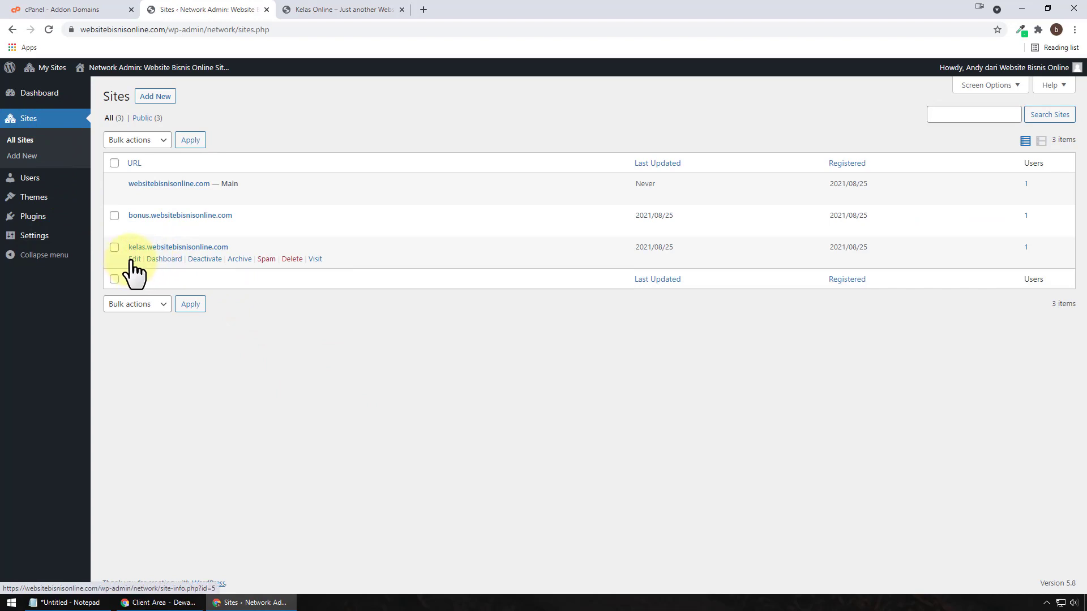
left_click(134, 260)
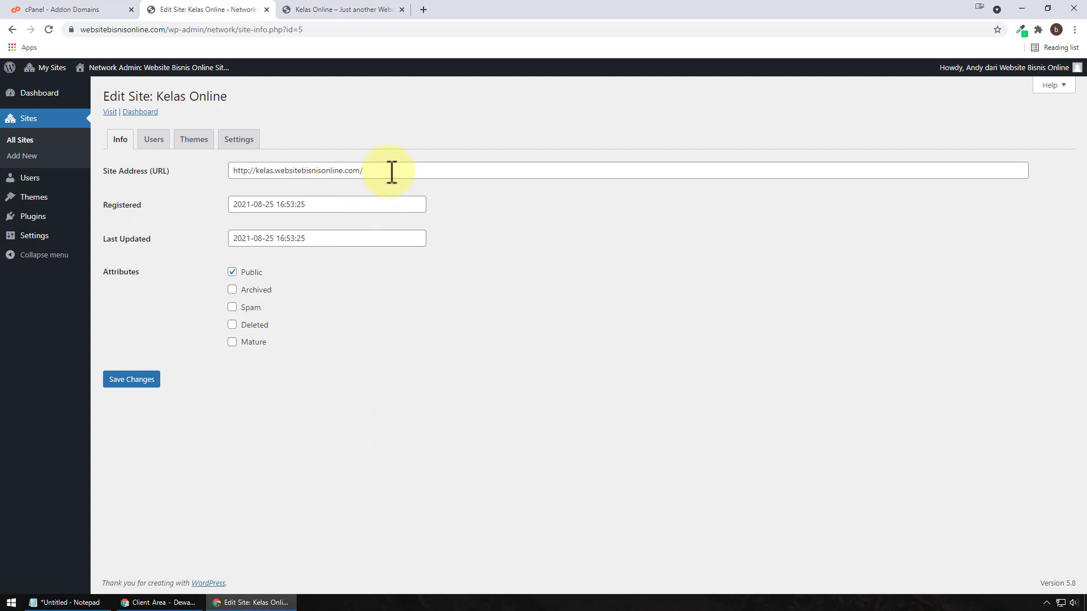
left_click_drag(388, 172, 234, 172)
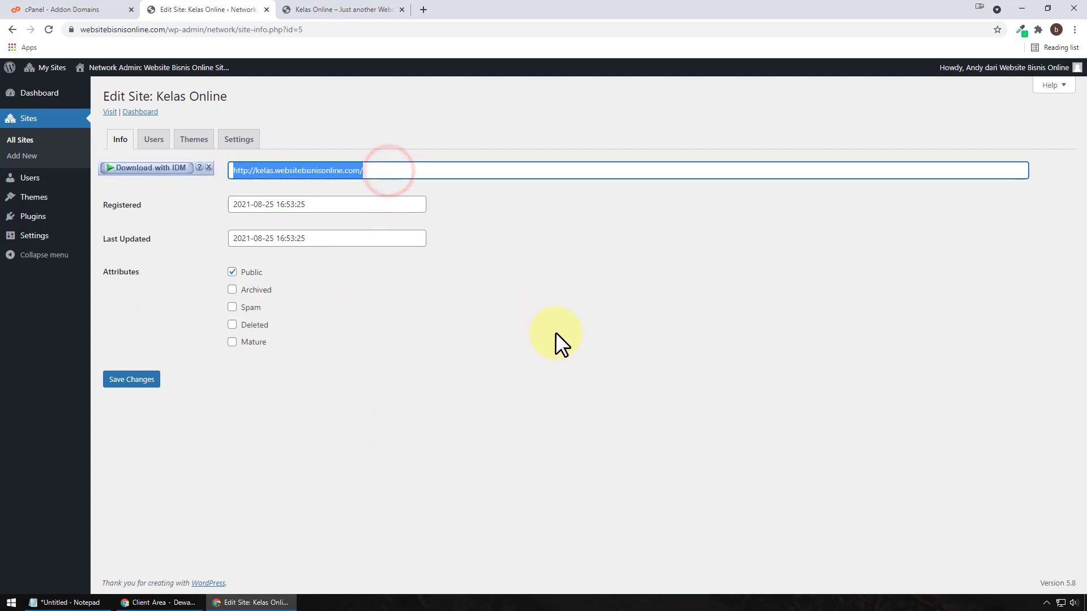
left_click(321, 205)
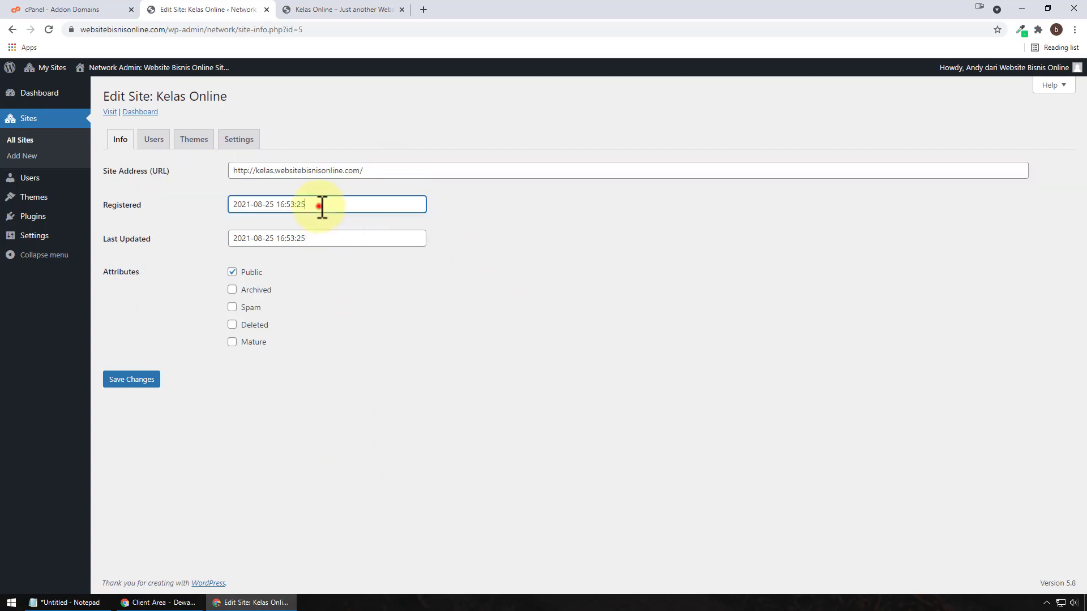
left_click(339, 242)
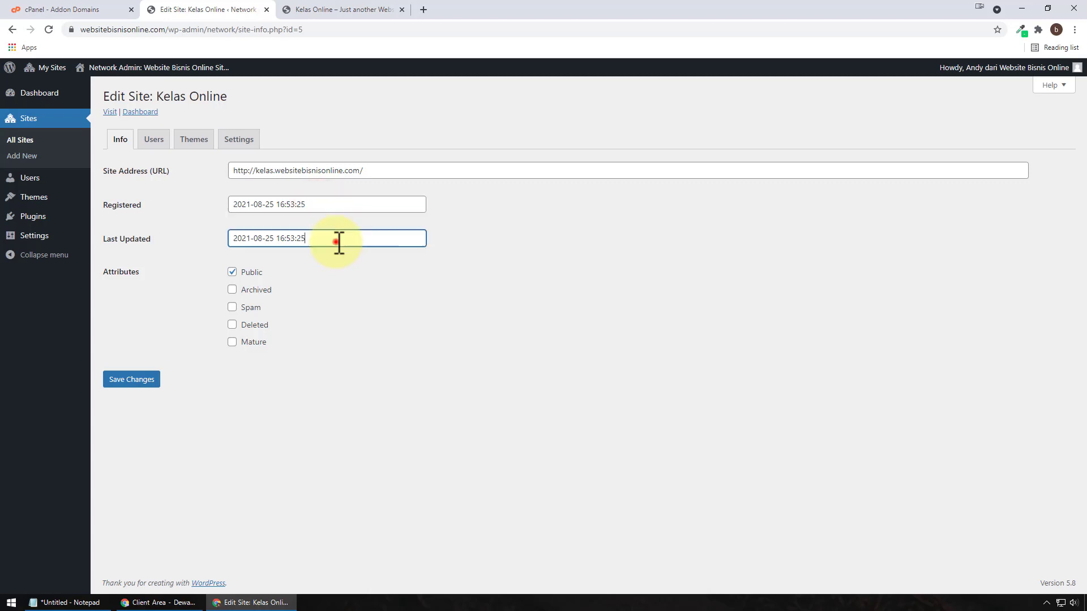
Step: Toggle Archived, Spam, Deleted and Mature back off, then view the site's Users tab
left_click(257, 290)
left_click(258, 308)
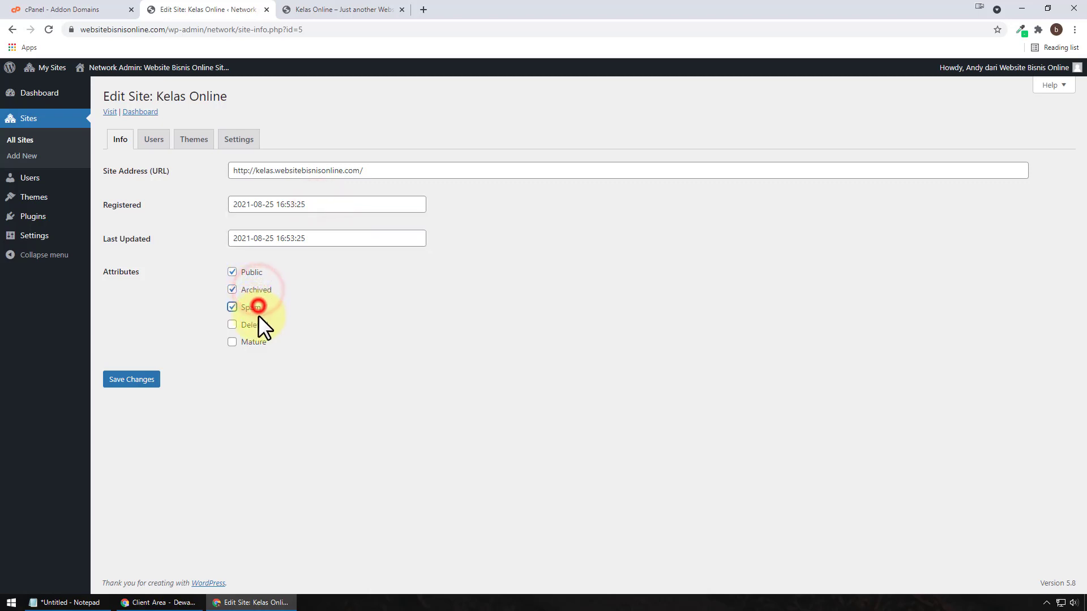
left_click(258, 325)
left_click(258, 342)
left_click(255, 341)
left_click(254, 325)
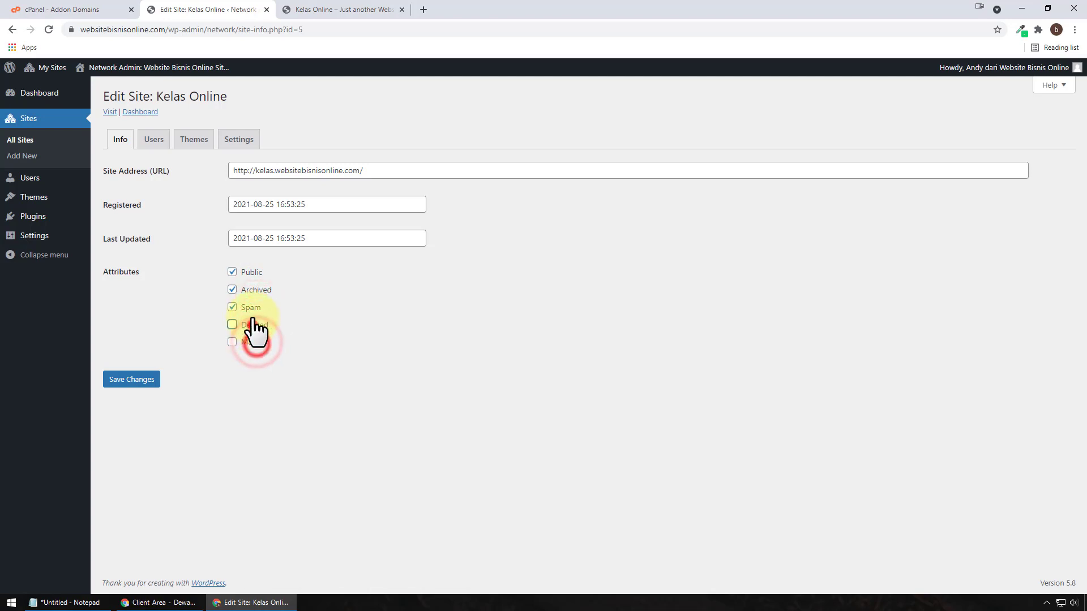
left_click(253, 307)
left_click(252, 290)
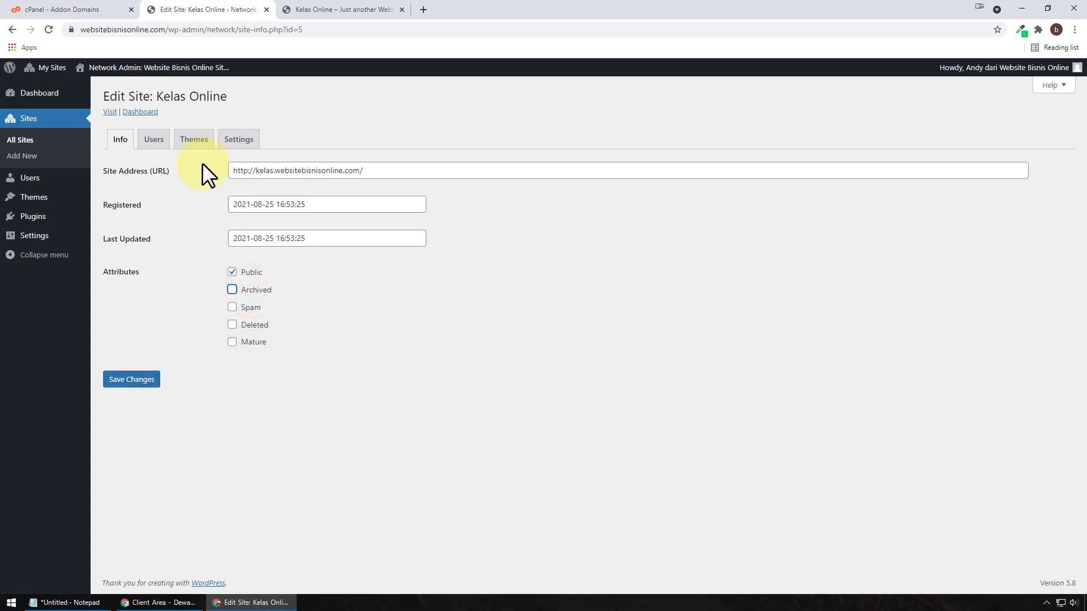
left_click(158, 139)
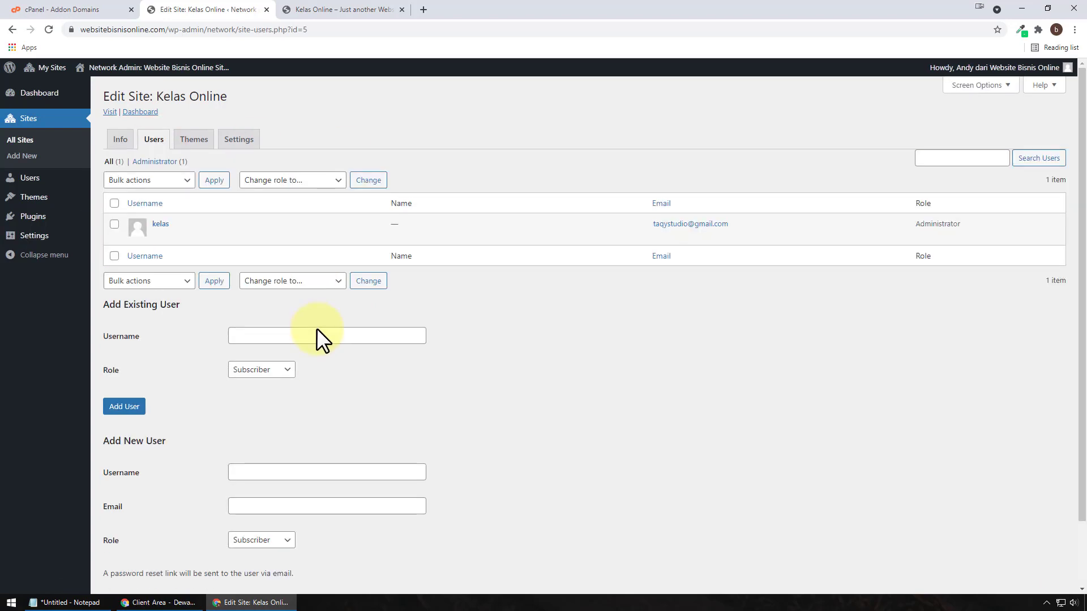
Step: Review the Kelas Online site's Themes and Settings tabs, then return to its Info tab
left_click(198, 142)
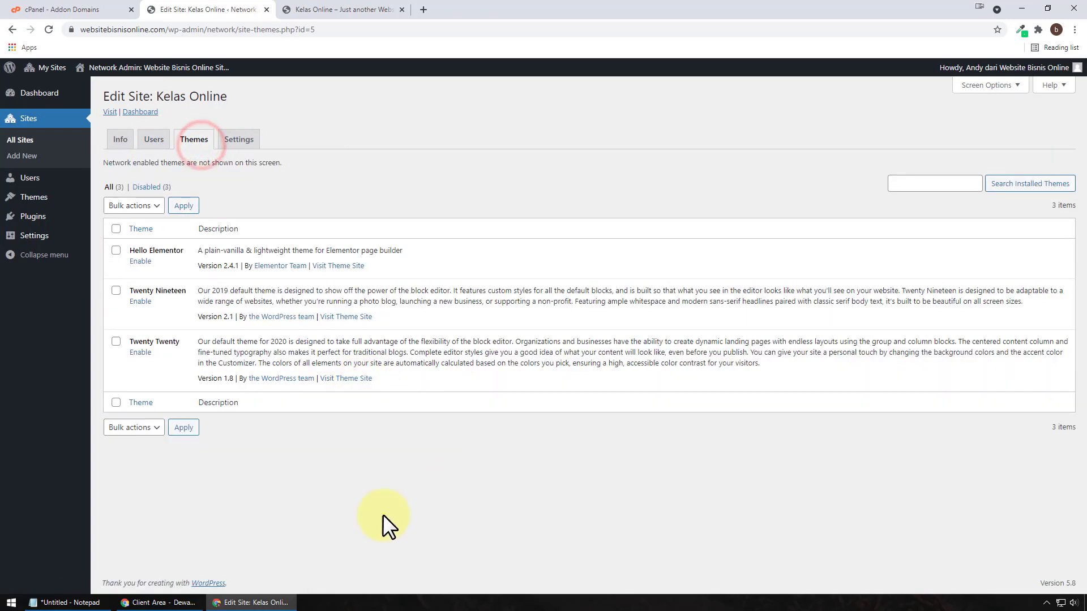
left_click(239, 139)
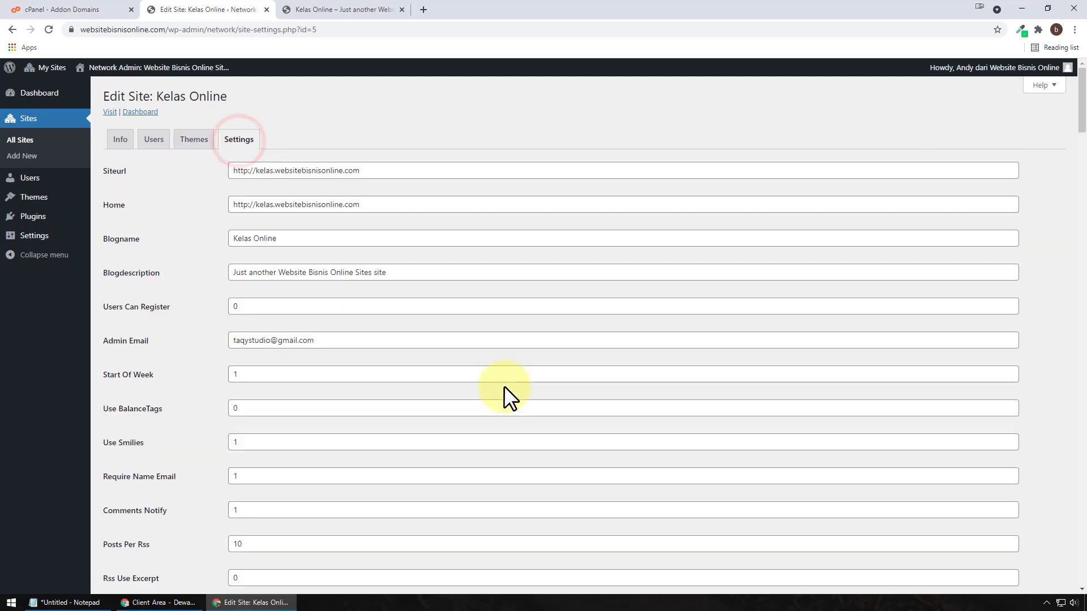
left_click(121, 141)
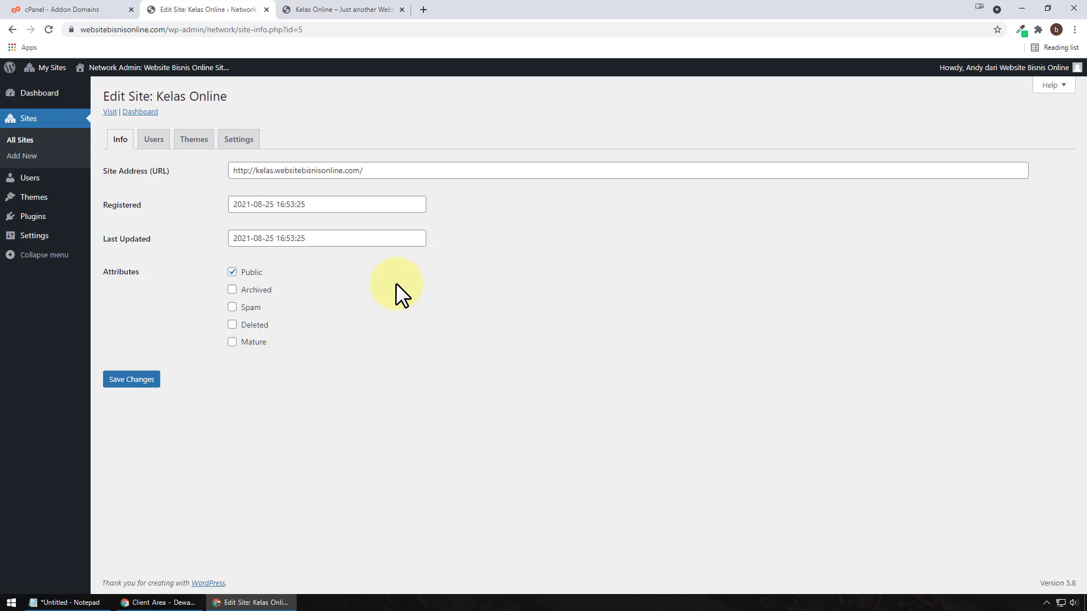
Step: Replace the site address host with kelasonline.web.id copied from cPanel Addon Domains
left_click(385, 170)
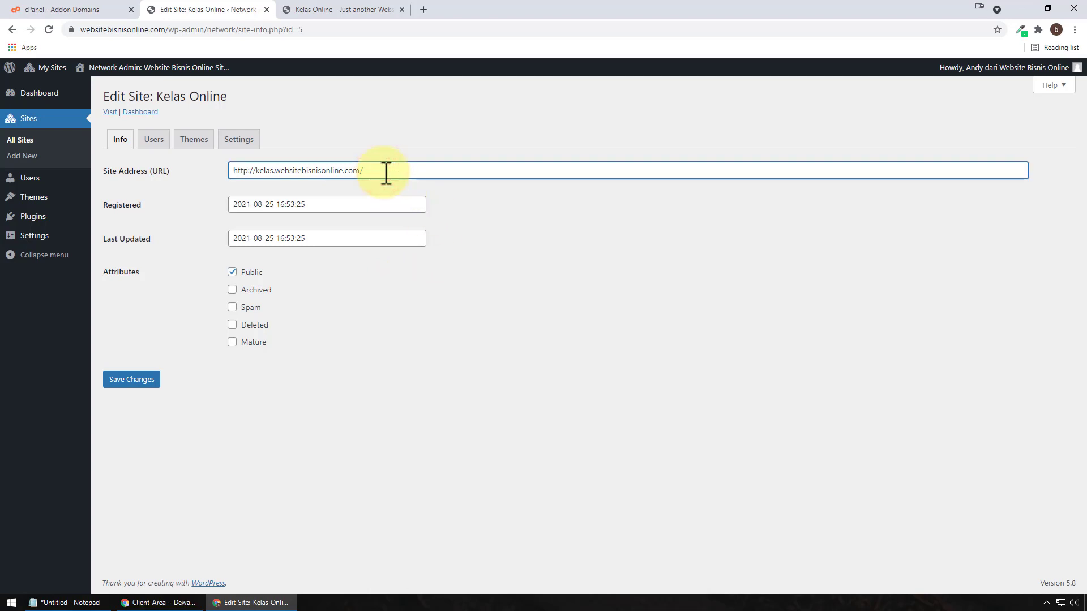
left_click(72, 10)
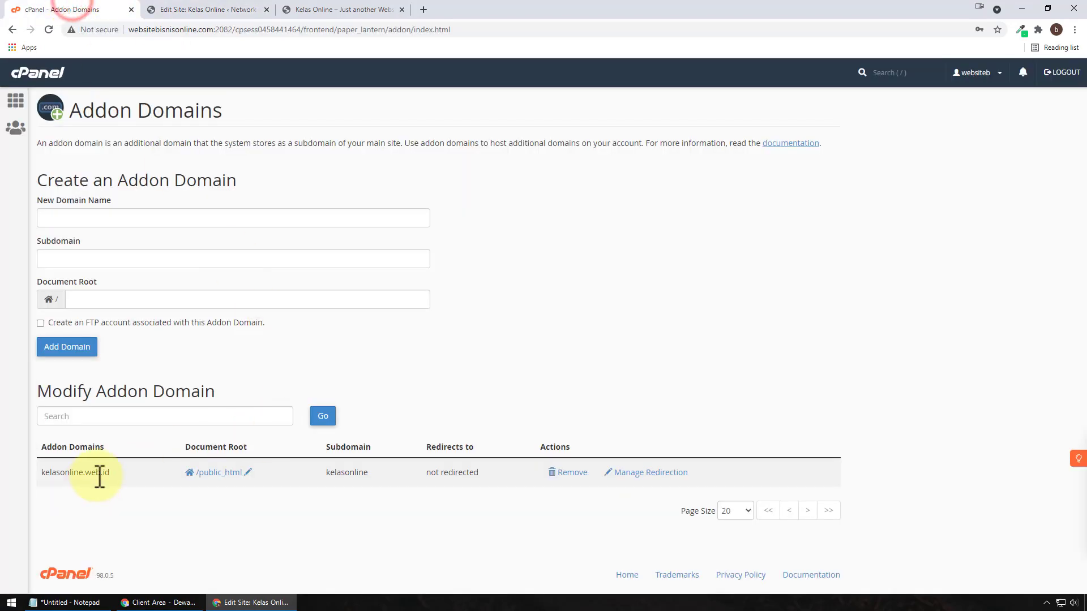
left_click_drag(111, 473, 36, 473)
key("ctrl+c")
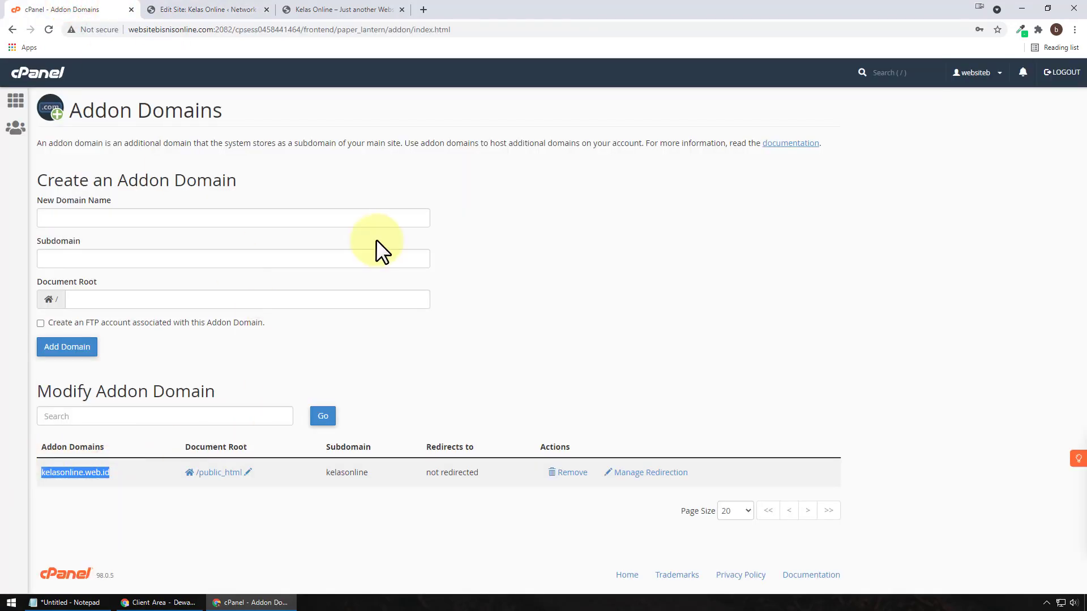
left_click(240, 13)
left_click(434, 173)
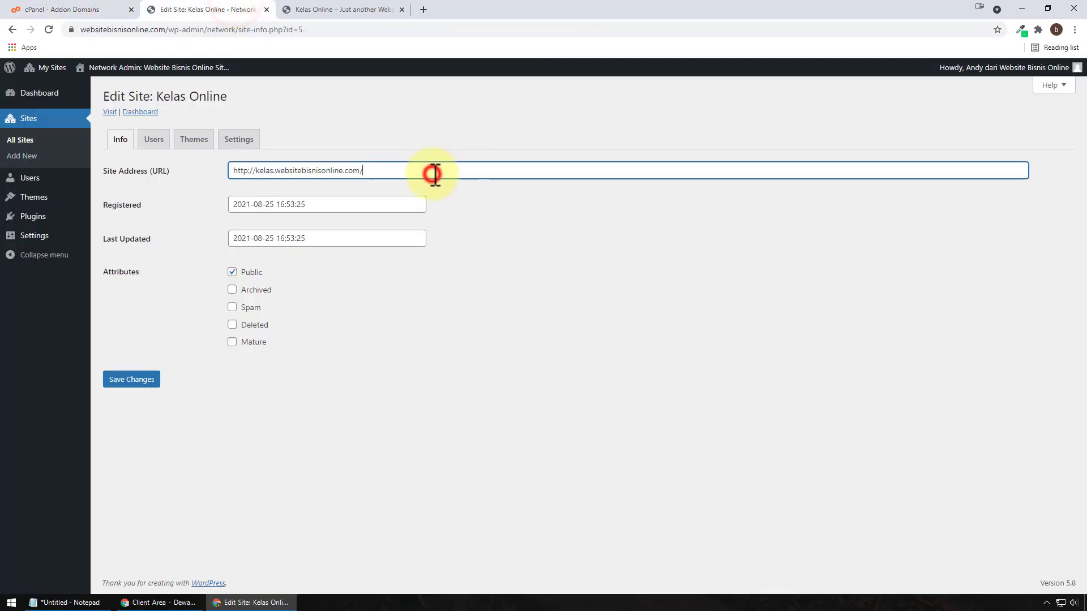
key("ctrl+a")
key("ctrl+v")
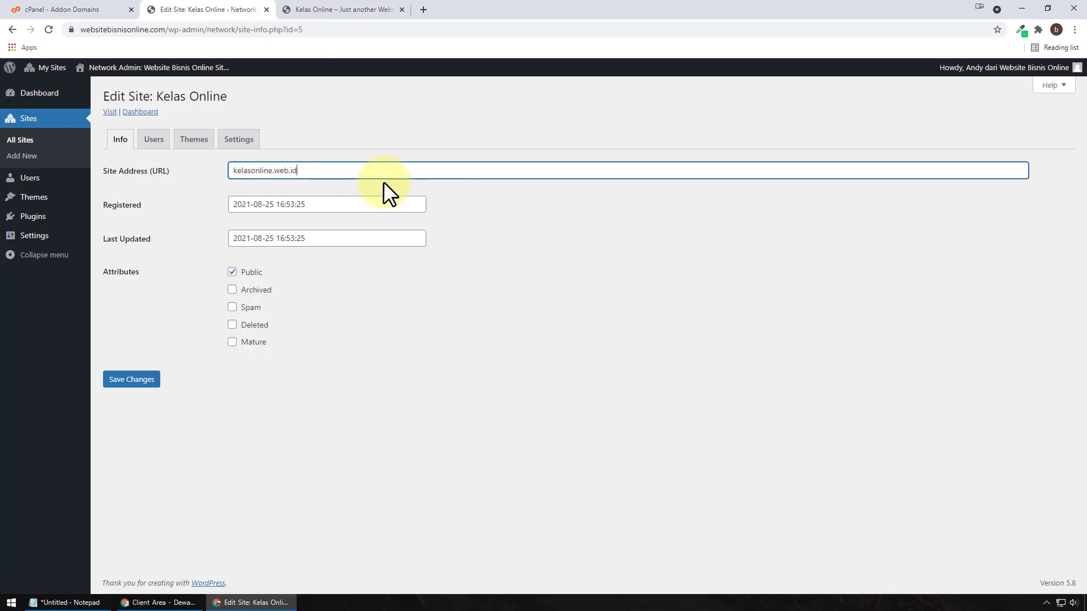
key("ctrl+z")
left_click(259, 171)
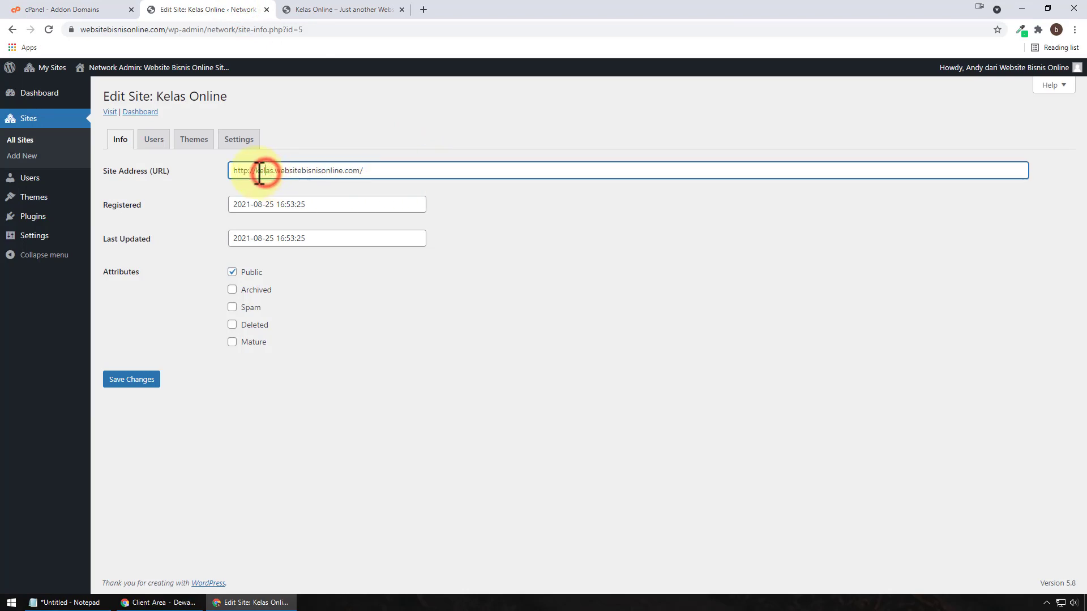
left_click_drag(255, 171, 388, 175)
key("ctrl+v")
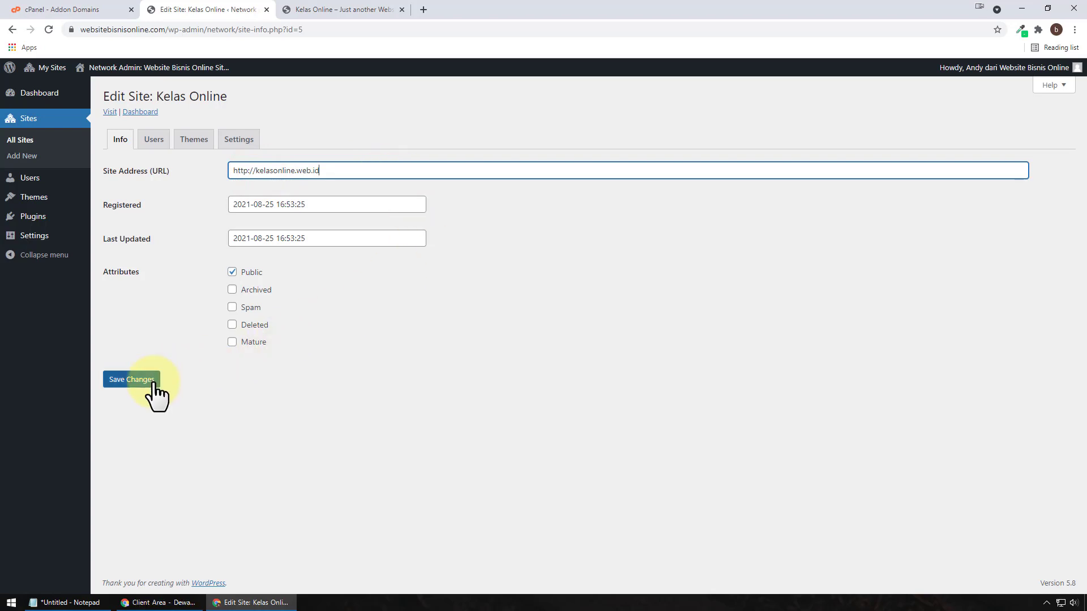
left_click(250, 171)
type("s")
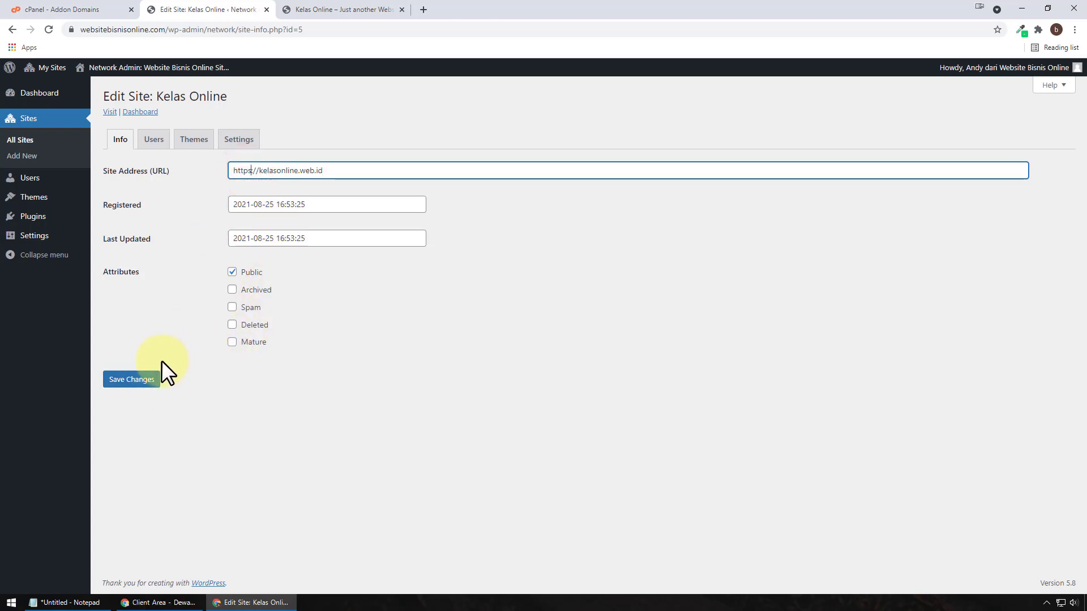
left_click(149, 377)
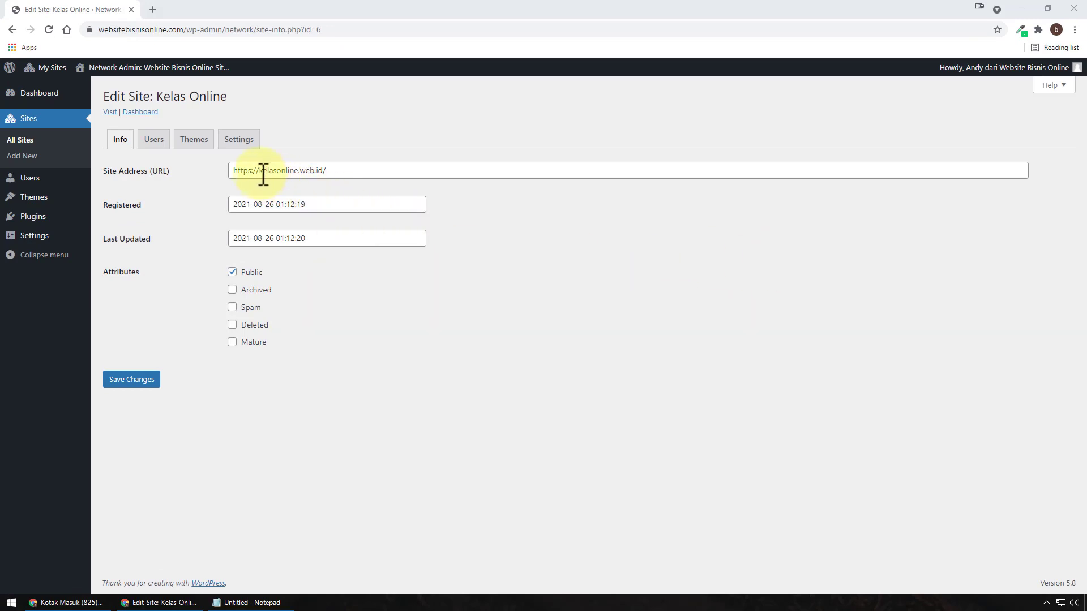
Step: Open the Kelas Online homepage in a new tab and confirm it loads at kelasonline.web.id
left_click_drag(261, 171, 225, 172)
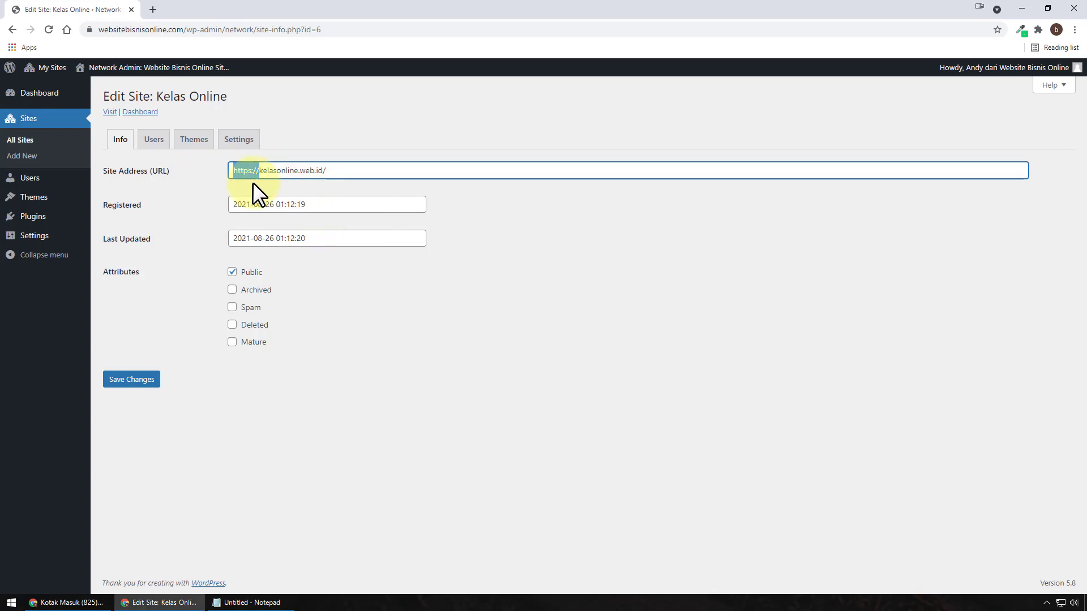
right_click(110, 114)
left_click(141, 124)
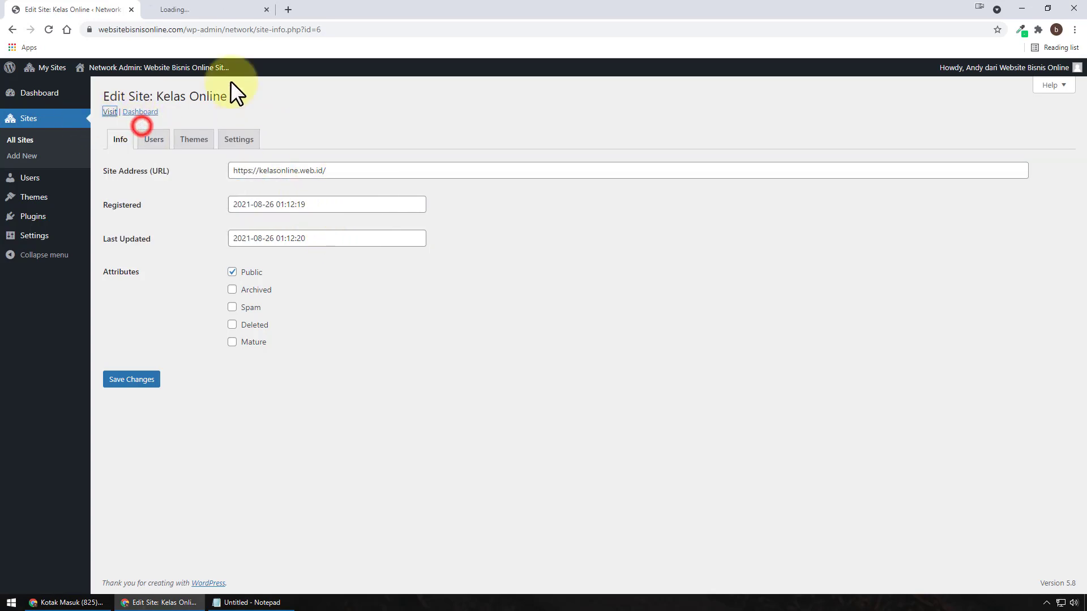
left_click(225, 10)
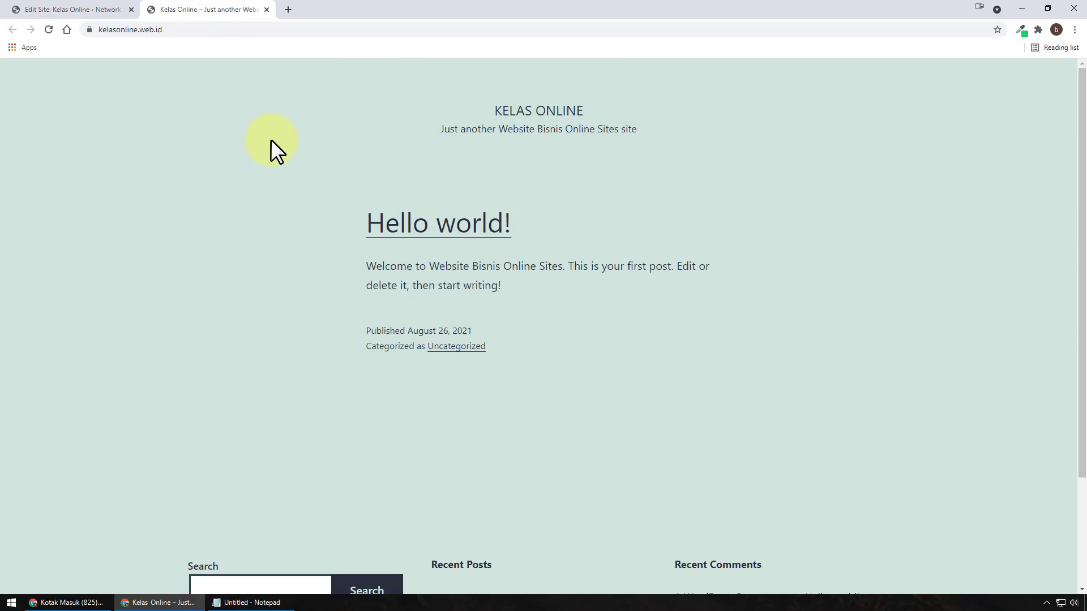
left_click(73, 11)
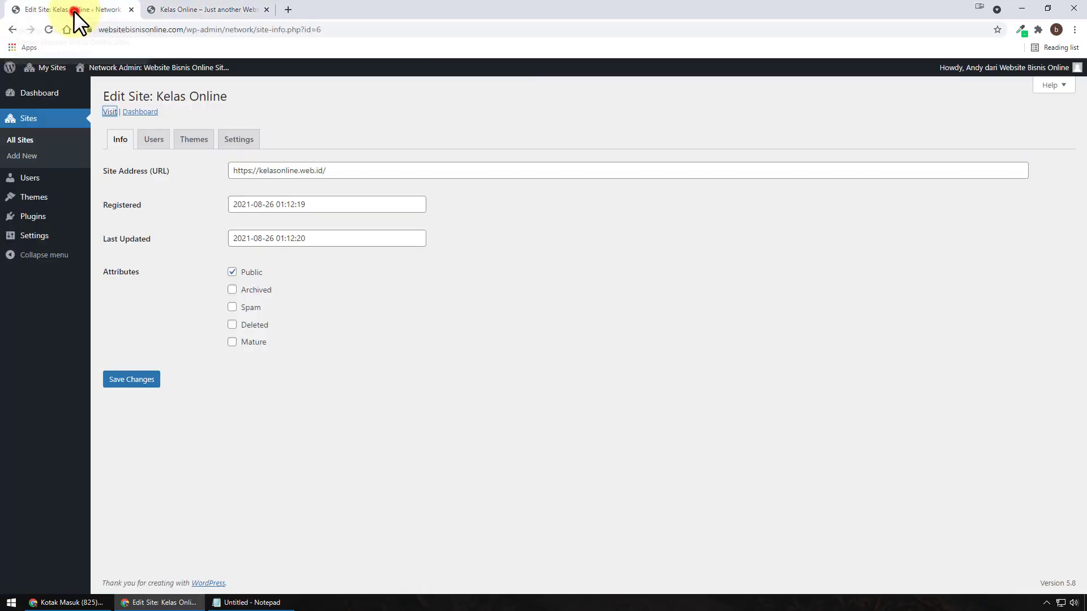
Step: Open the site's Dashboard link in a new tab, showing the kelasonline.web.id login page
right_click(155, 114)
left_click(181, 120)
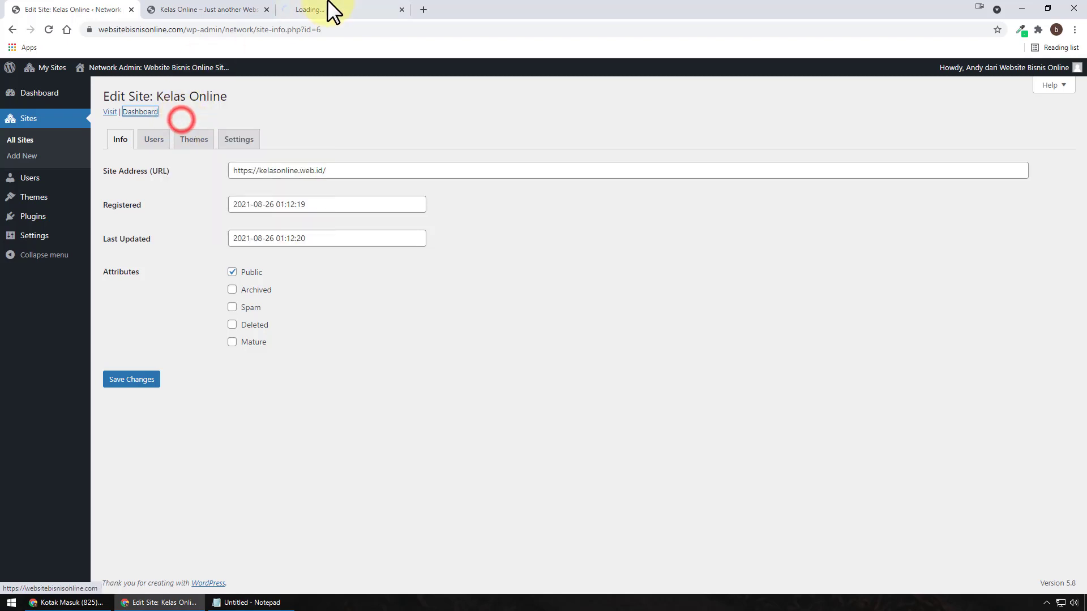
left_click(334, 10)
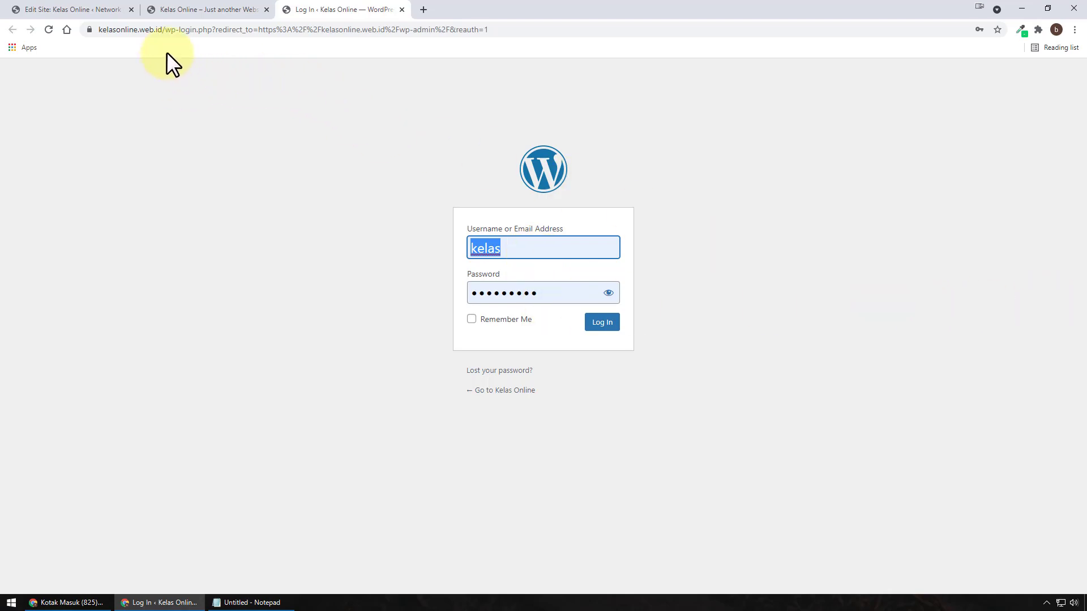
Step: Log in to the Kelas Online dashboard, then return to the Edit Site: Kelas Online tab
left_click(605, 323)
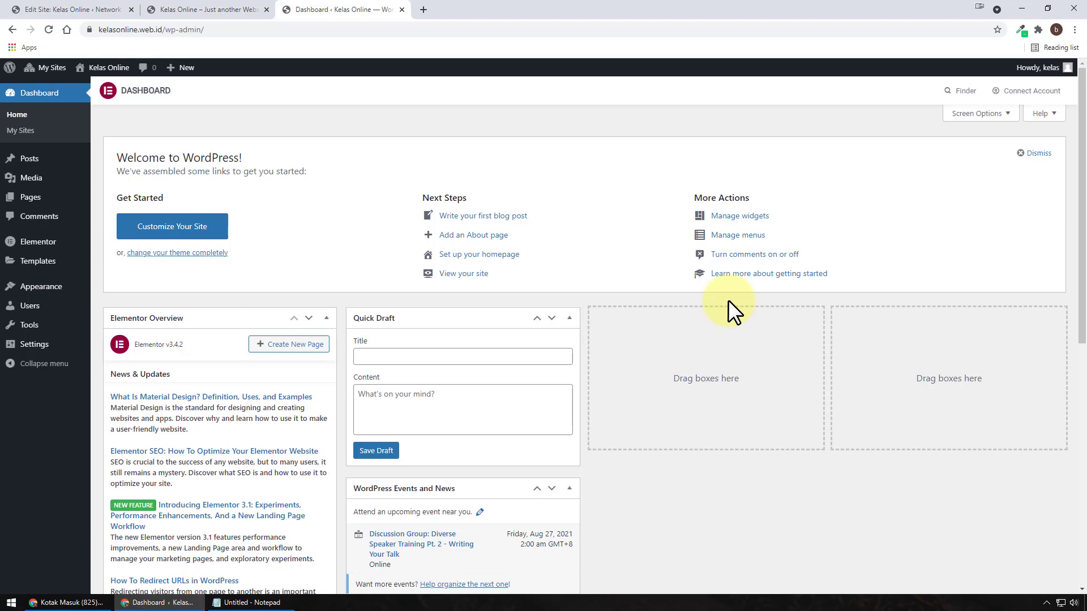
left_click(19, 10)
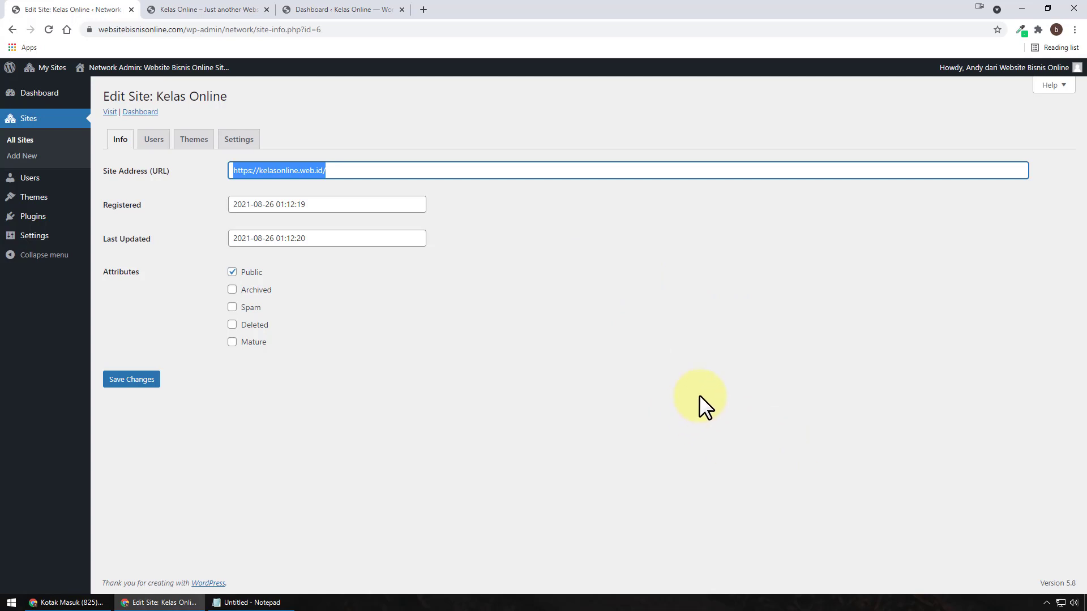
Step: Show Sites > All Sites and check kelasonline.web.id is listed beside the main and bonus sites
left_click(53, 140)
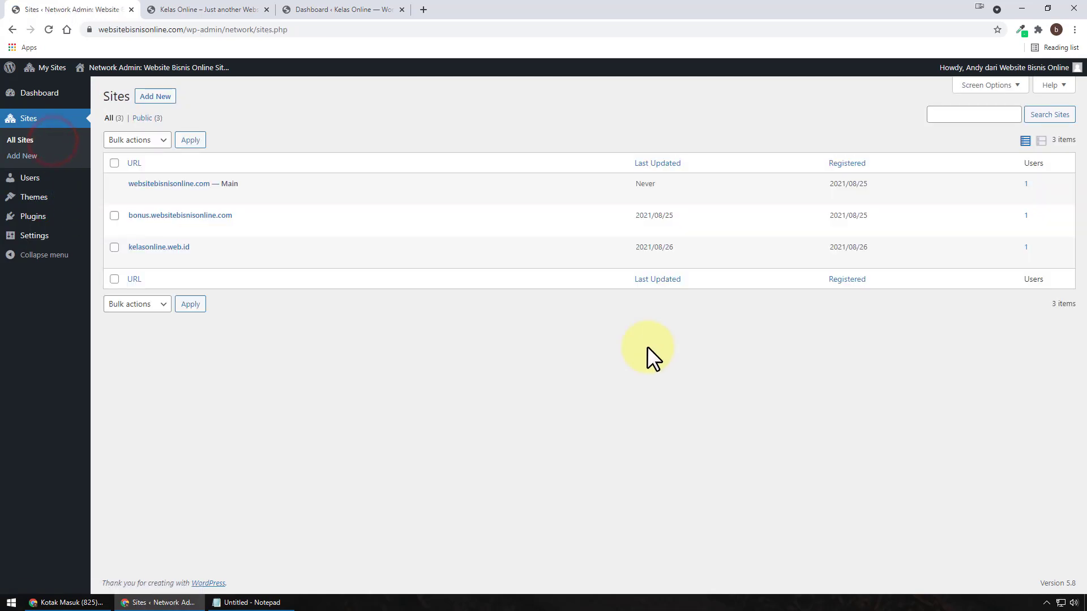
mouse_move(179, 267)
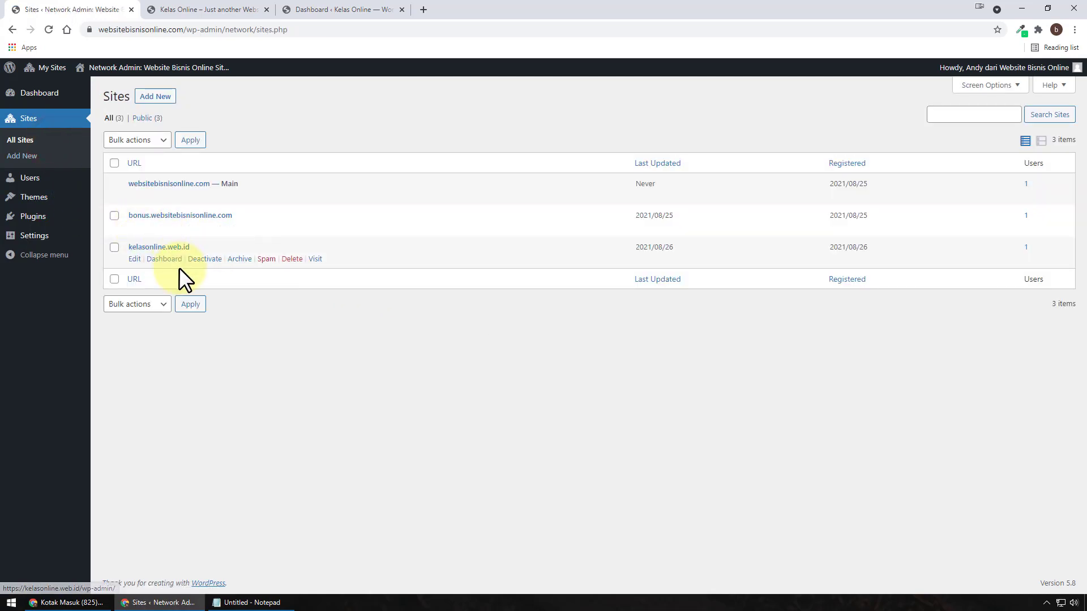
mouse_move(144, 225)
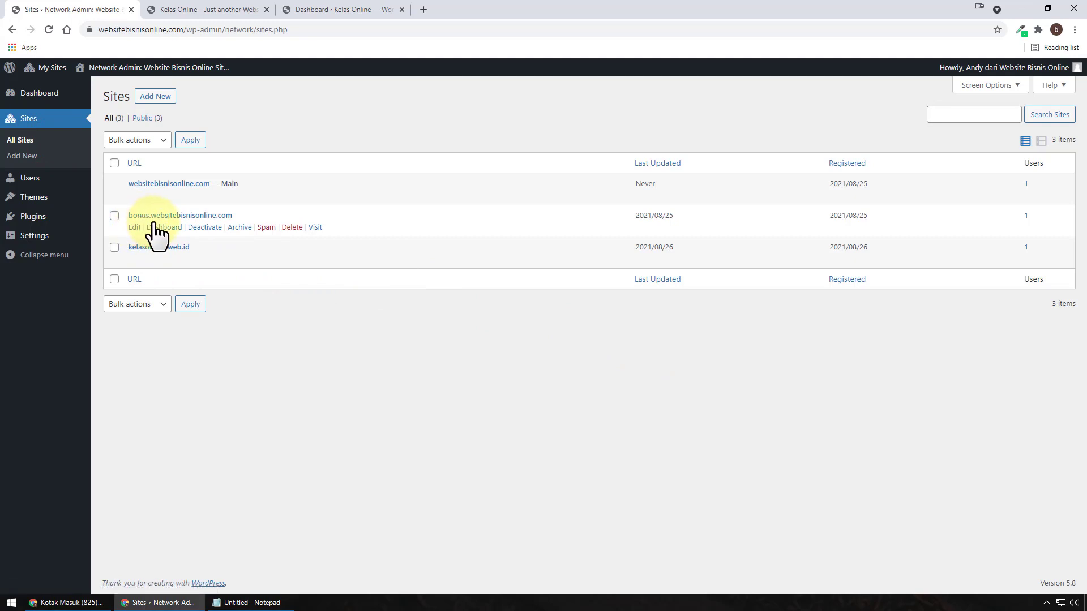
mouse_move(273, 249)
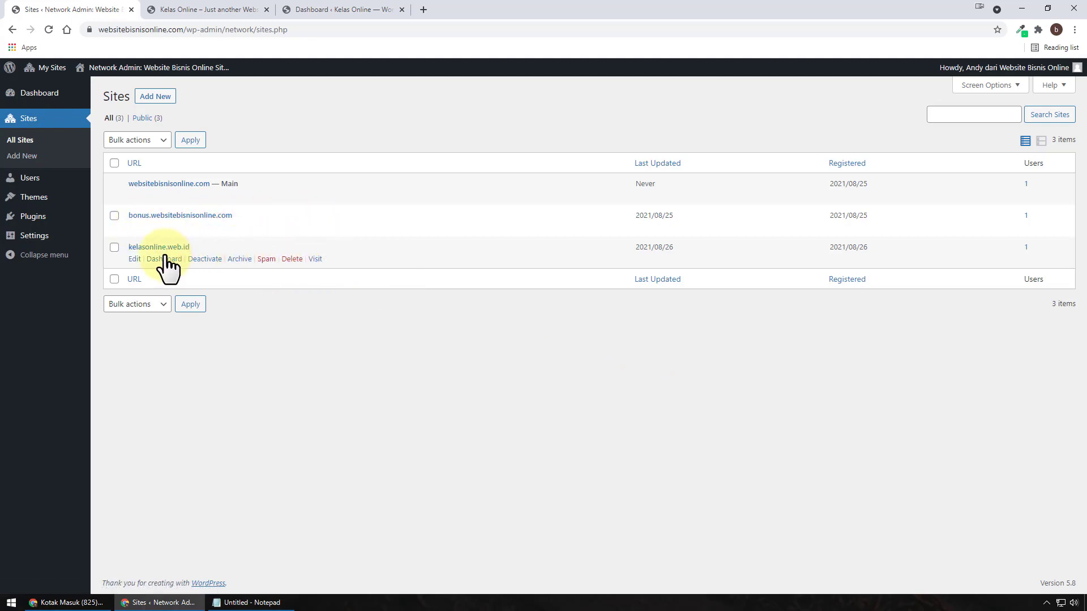